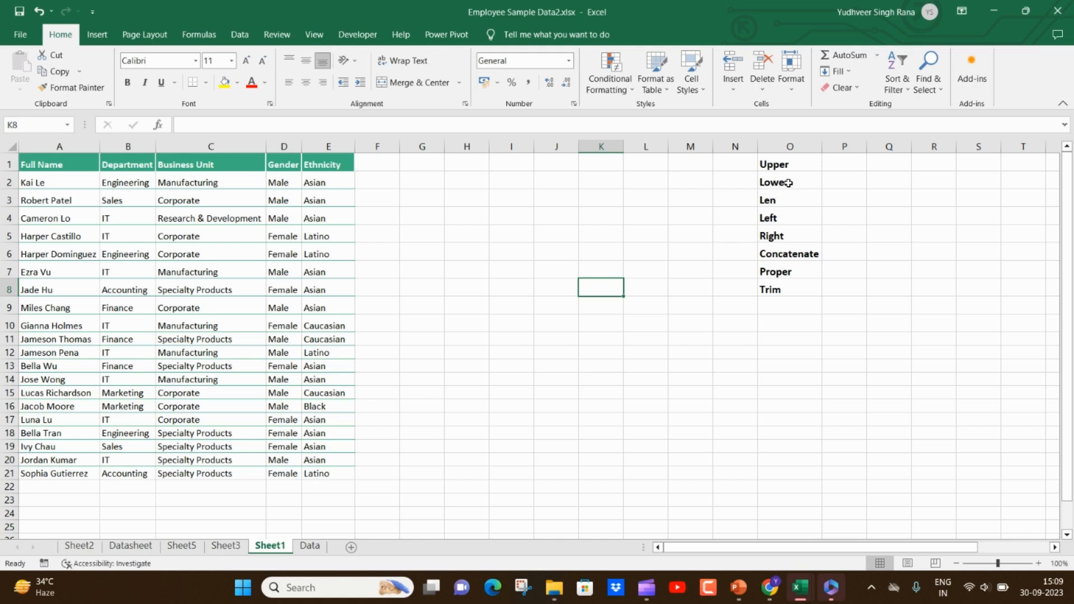
# - Convert the Ethnicity value in E2 to uppercase in F2 with UPPER and fill the formula down to row 21
pyautogui.moveTo(783, 164); pyautogui.dragTo(785, 291)
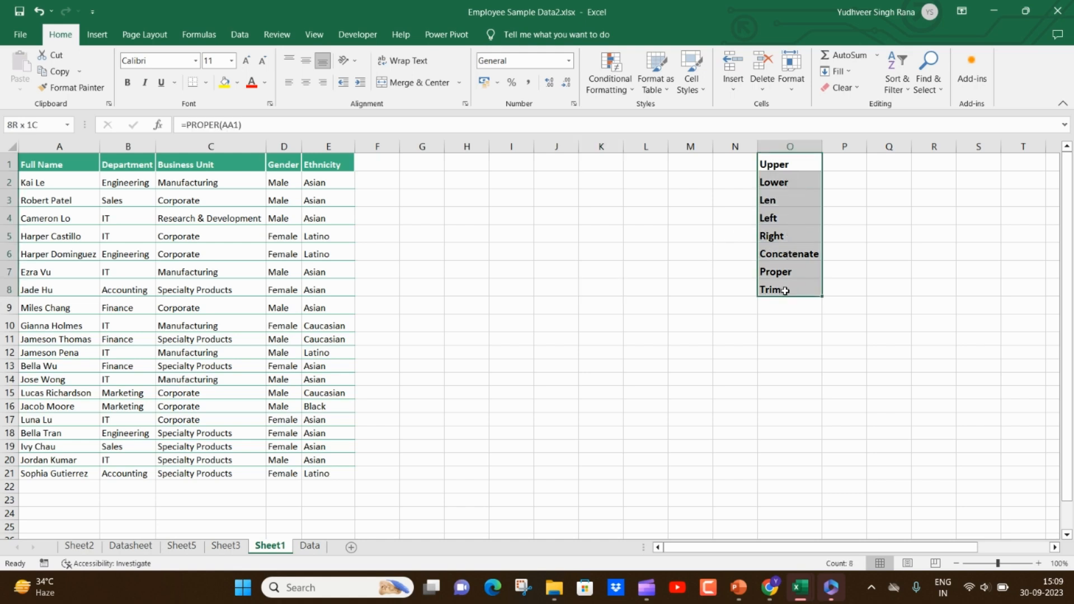
pyautogui.click(423, 186)
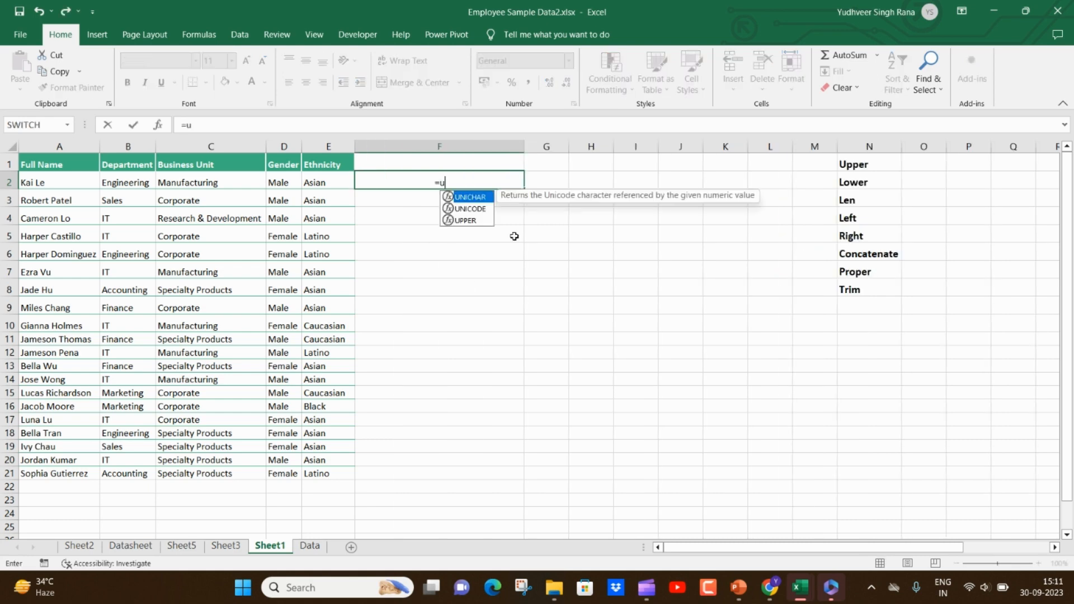
pyautogui.write('p')
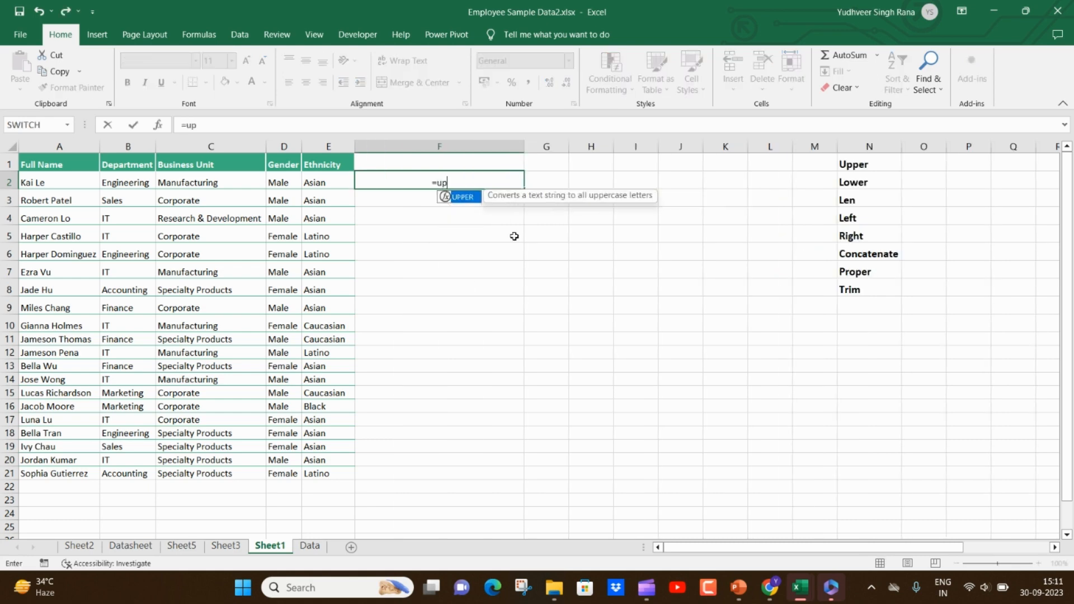
pyautogui.press('Tab')
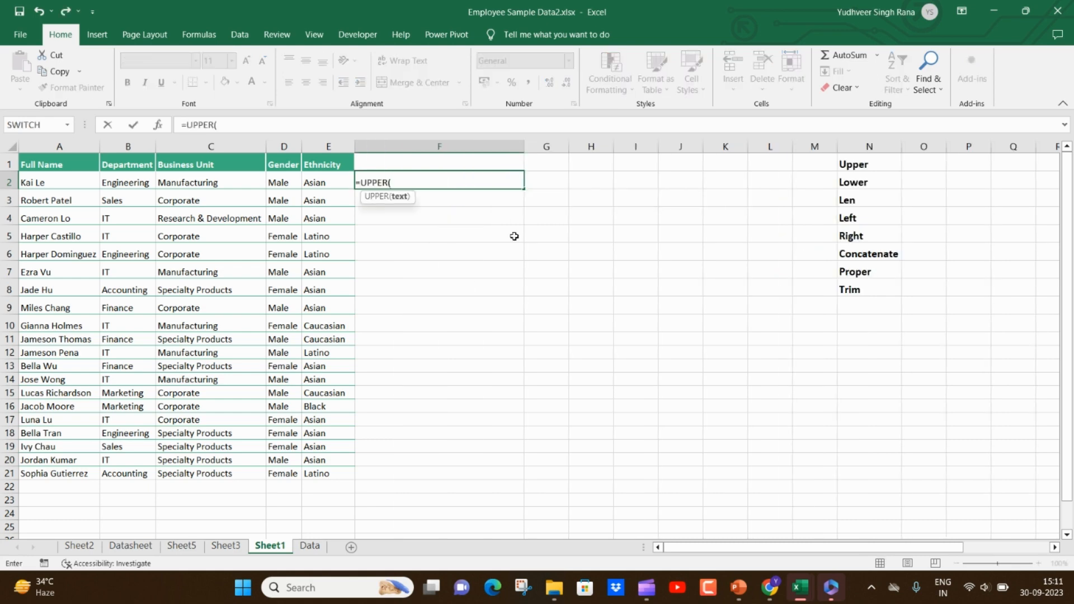
pyautogui.press('Left')
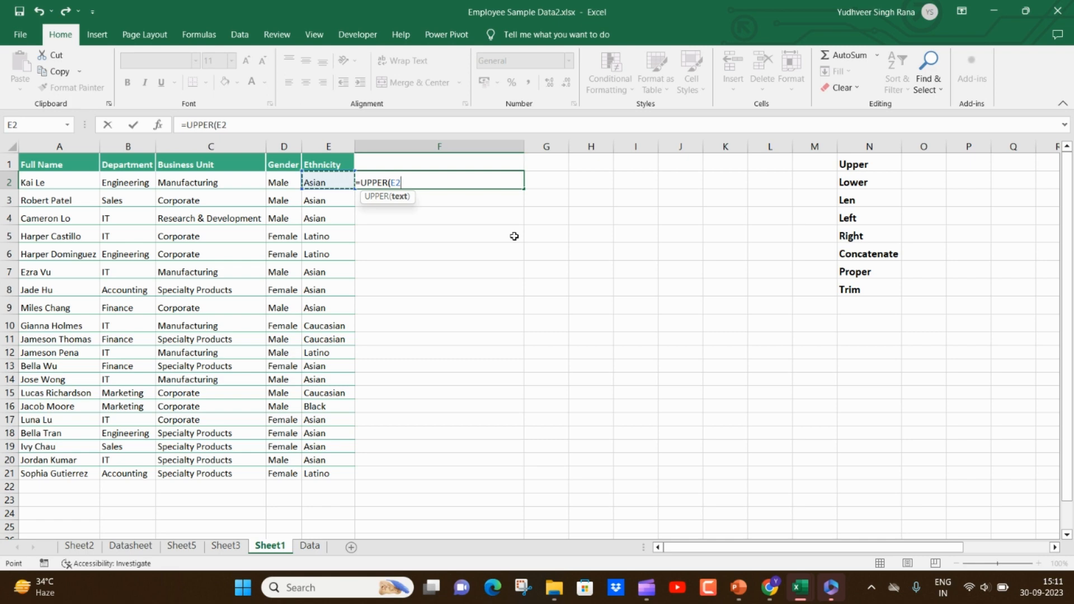
pyautogui.press('Return')
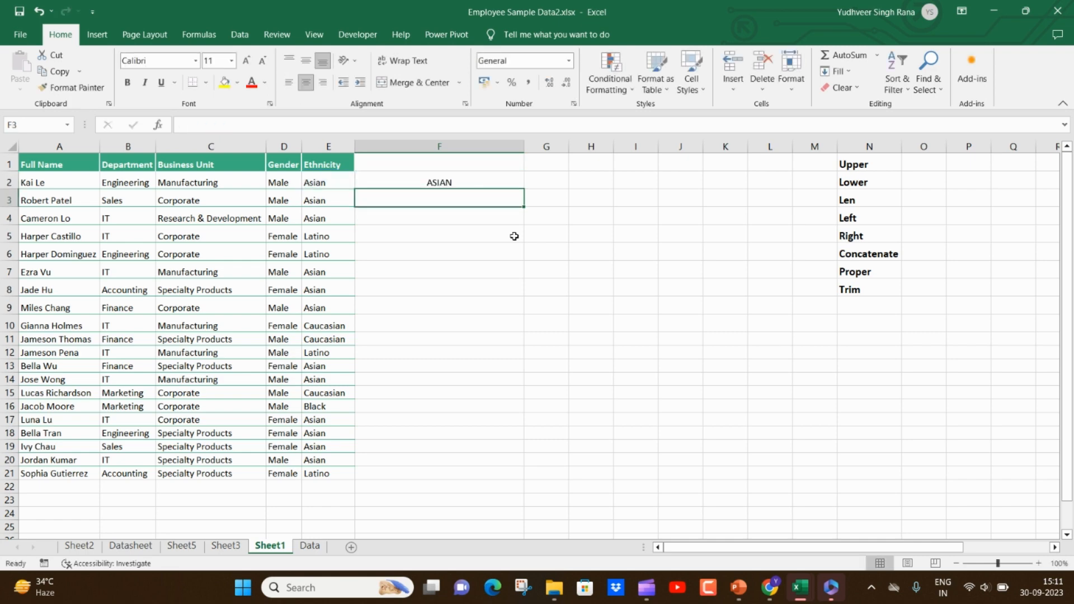
pyautogui.click(498, 181)
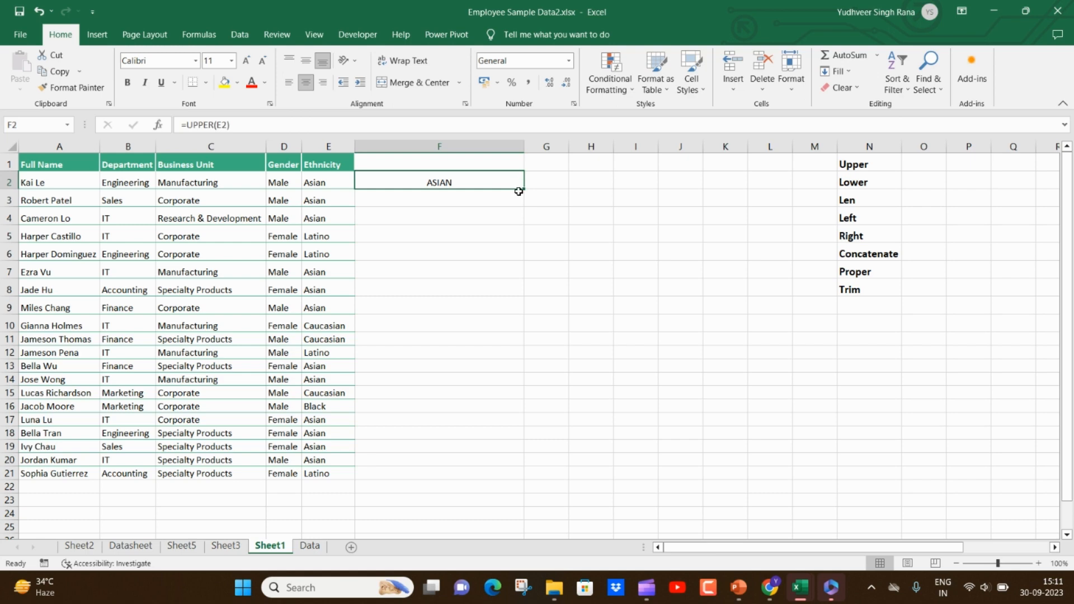
pyautogui.doubleClick(523, 191)
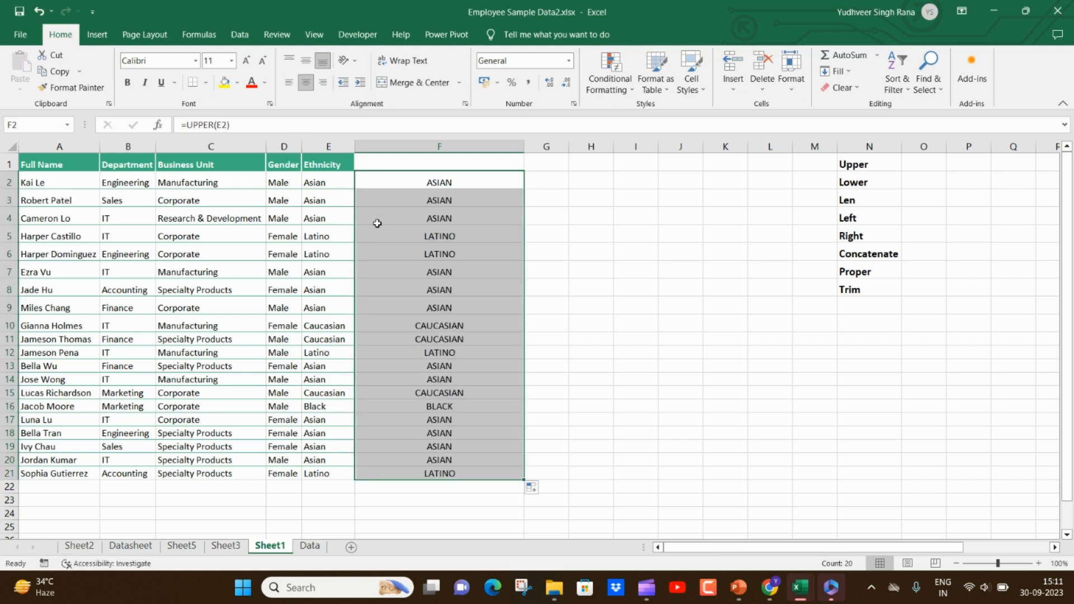
pyautogui.click(402, 235)
pyautogui.hotkey('shift', 'Down')
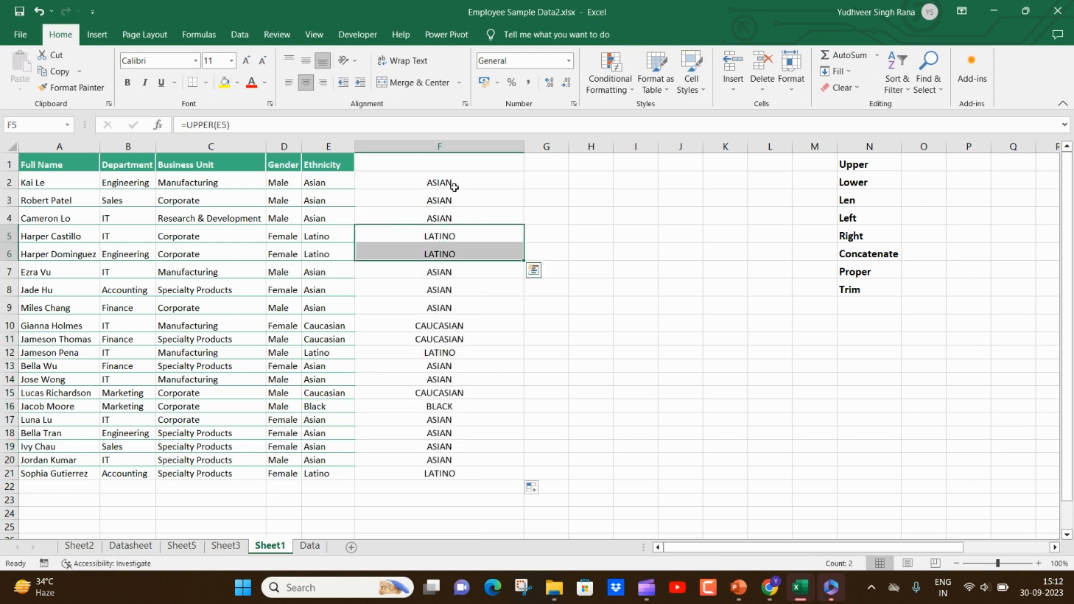
# - Replace the formula in F2 with a LOWER formula on E2 and fill it down to row 21
pyautogui.click(454, 182)
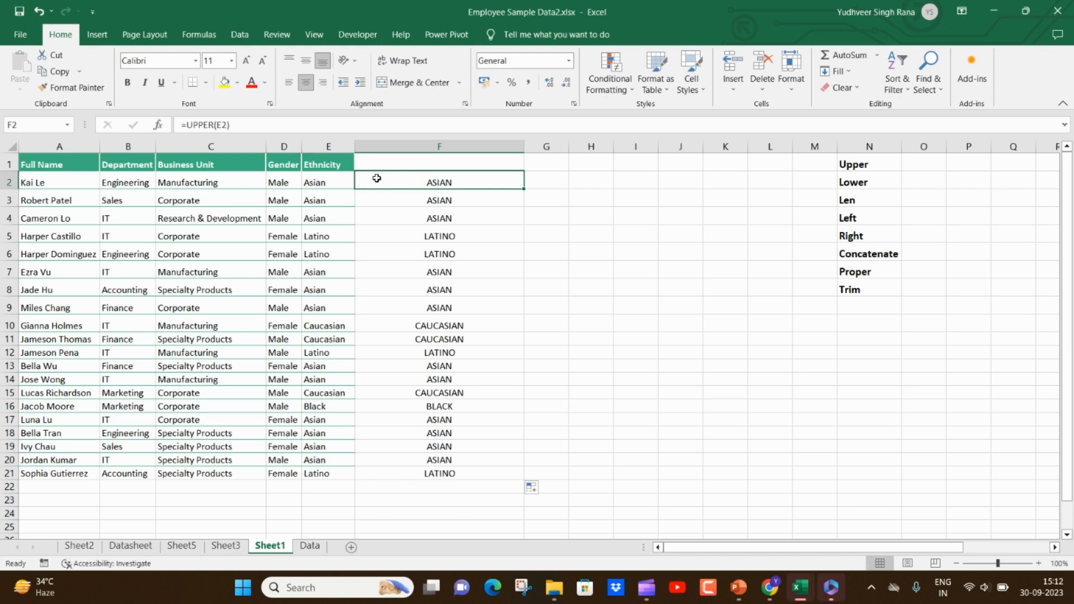
pyautogui.write('=low')
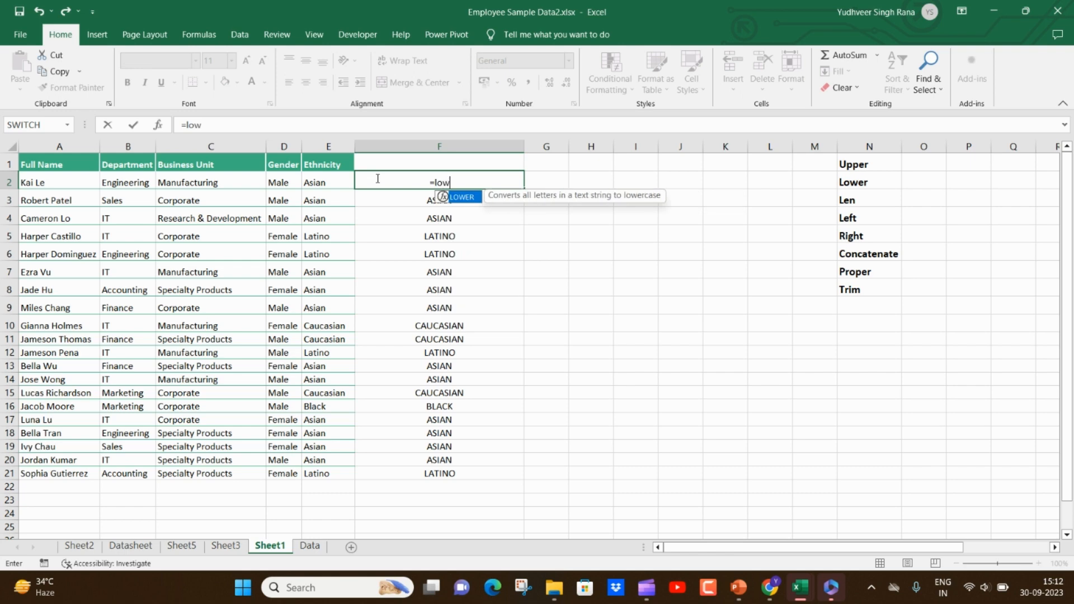
pyautogui.press('Tab')
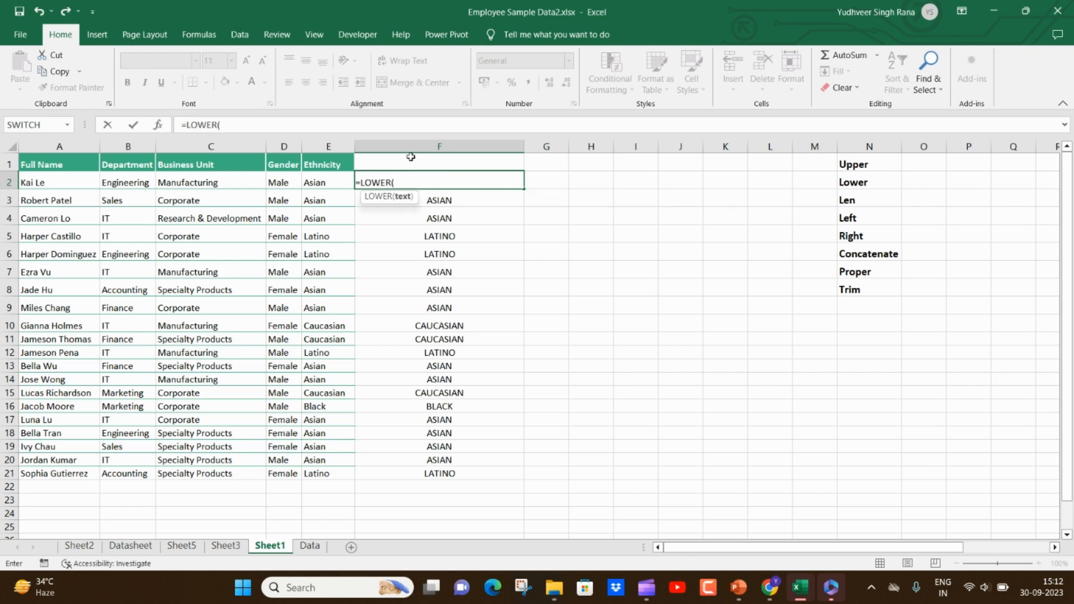
pyautogui.click(317, 183)
pyautogui.press('Return')
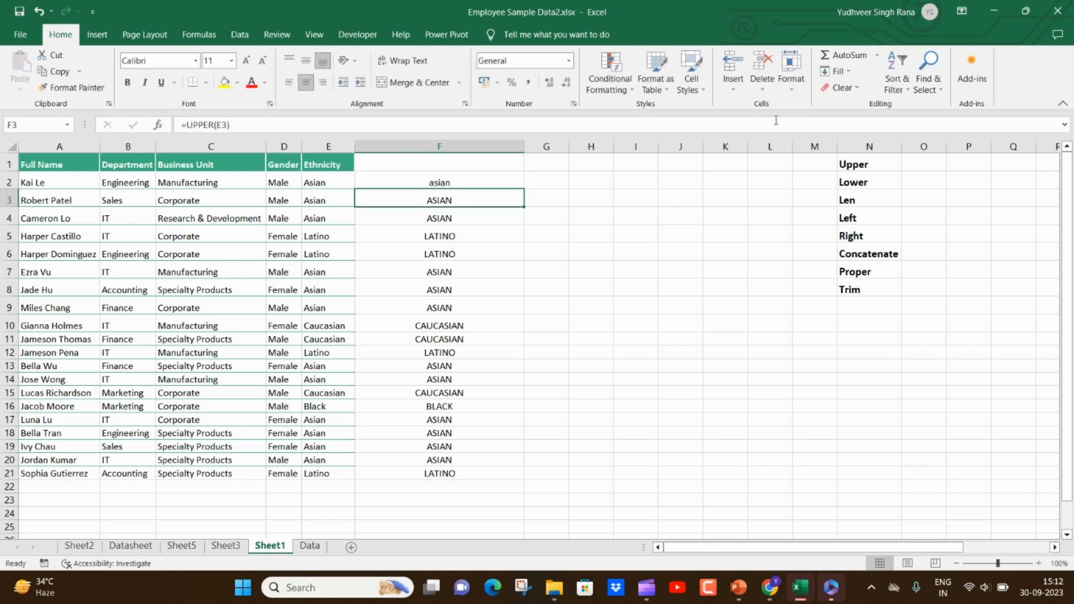
pyautogui.click(480, 176)
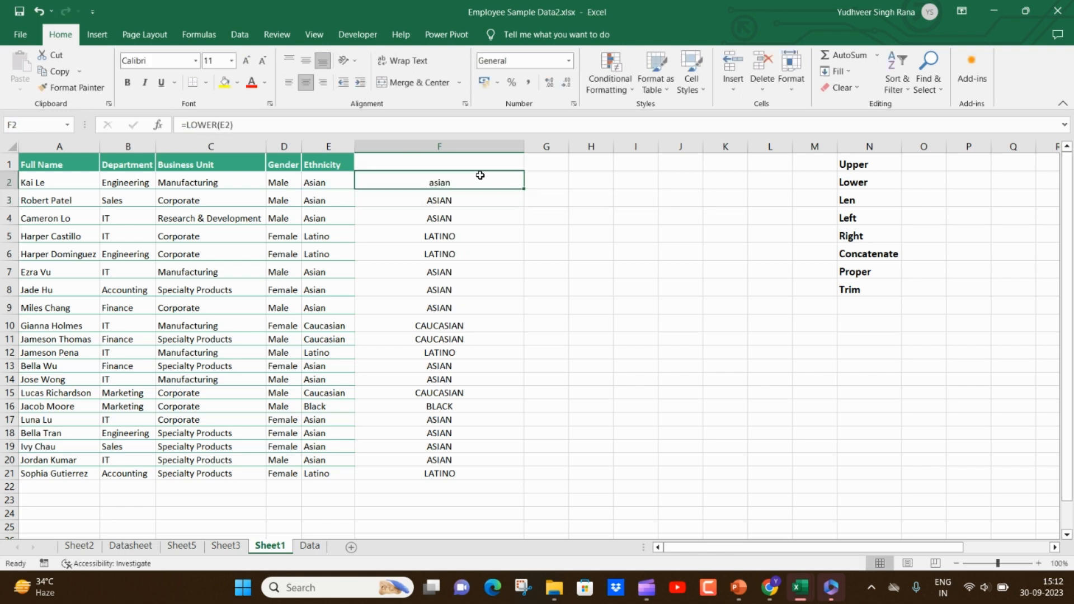
pyautogui.doubleClick(524, 189)
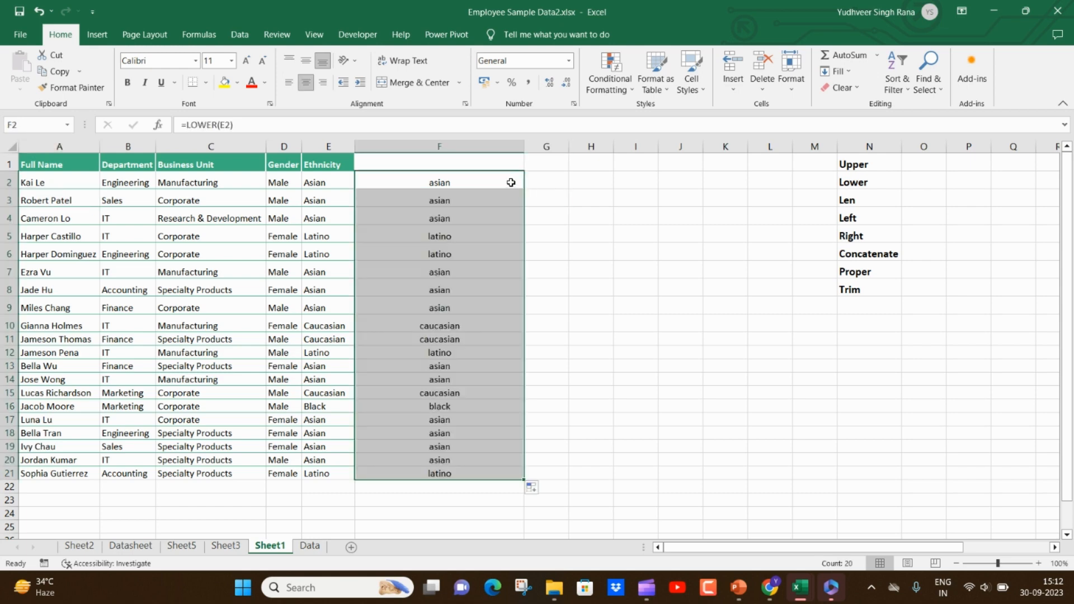
# - Replace the formula in F2 with a LEN formula counting the characters of E2 and fill it down to row 21
pyautogui.click(511, 182)
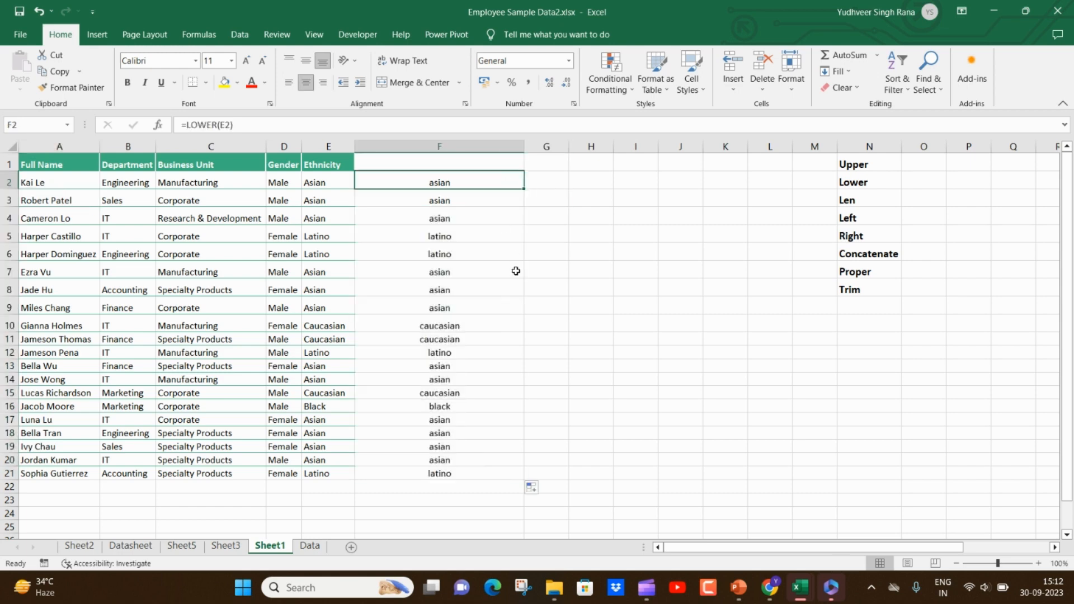
pyautogui.write('=len')
pyautogui.press('Tab')
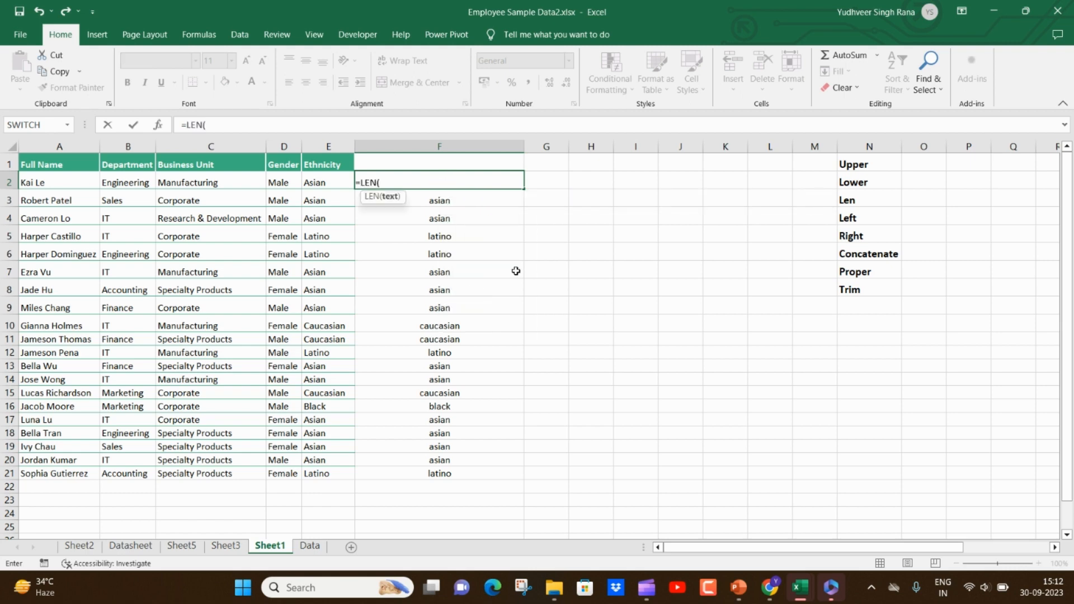
pyautogui.press('Left')
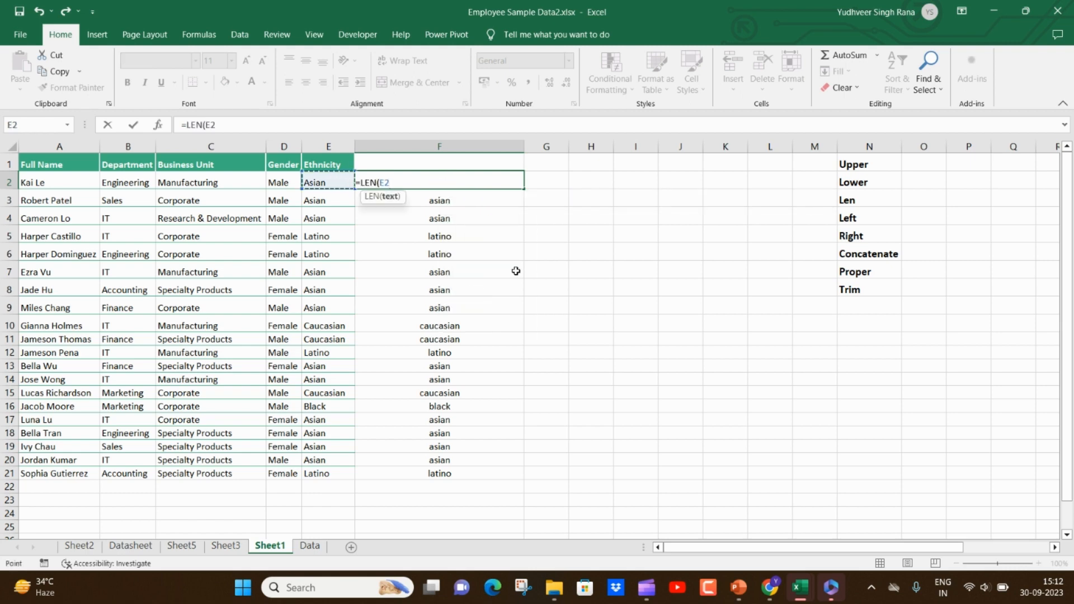
pyautogui.press('Return')
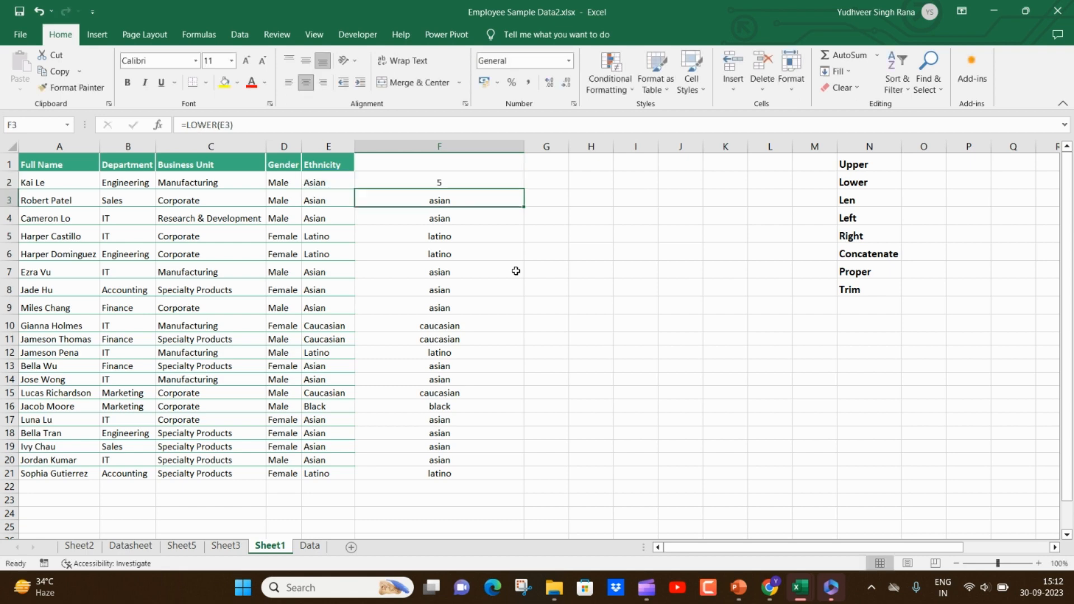
pyautogui.click(495, 182)
pyautogui.doubleClick(523, 190)
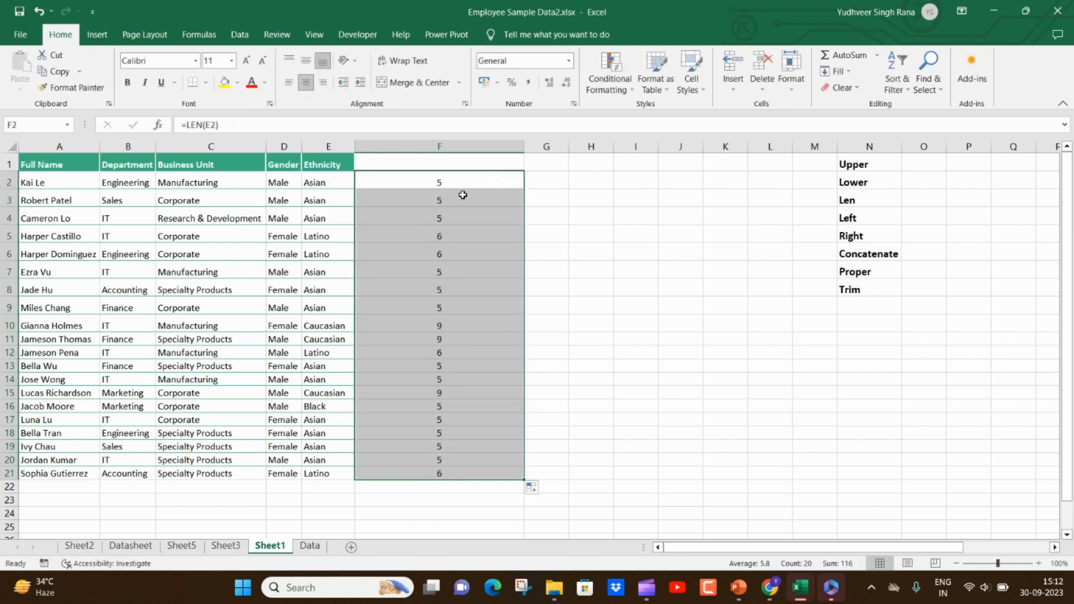
pyautogui.moveTo(461, 195); pyautogui.dragTo(435, 304)
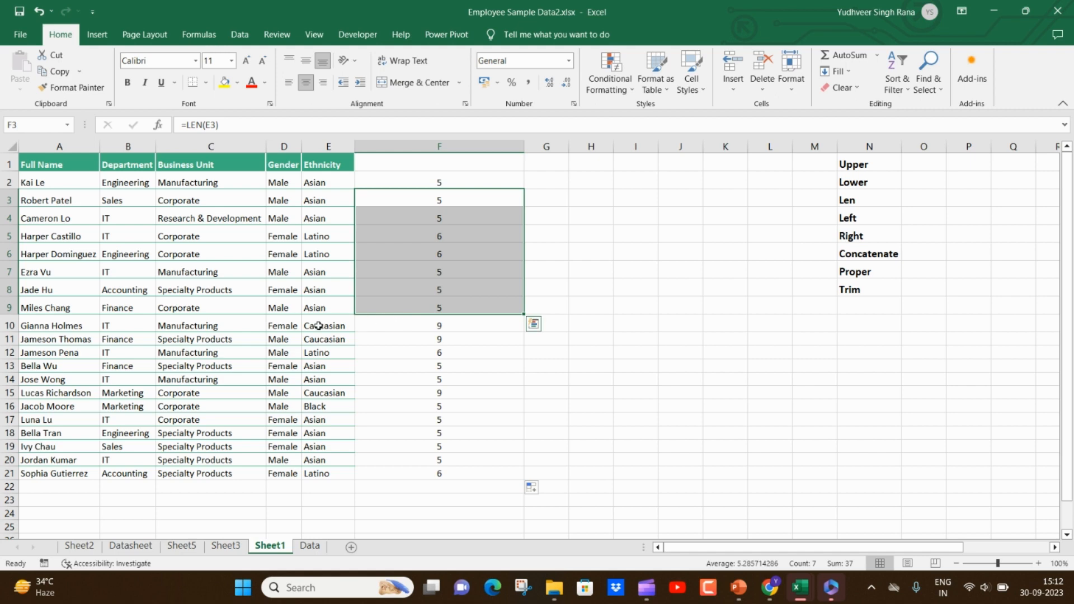
pyautogui.moveTo(318, 326); pyautogui.dragTo(396, 334)
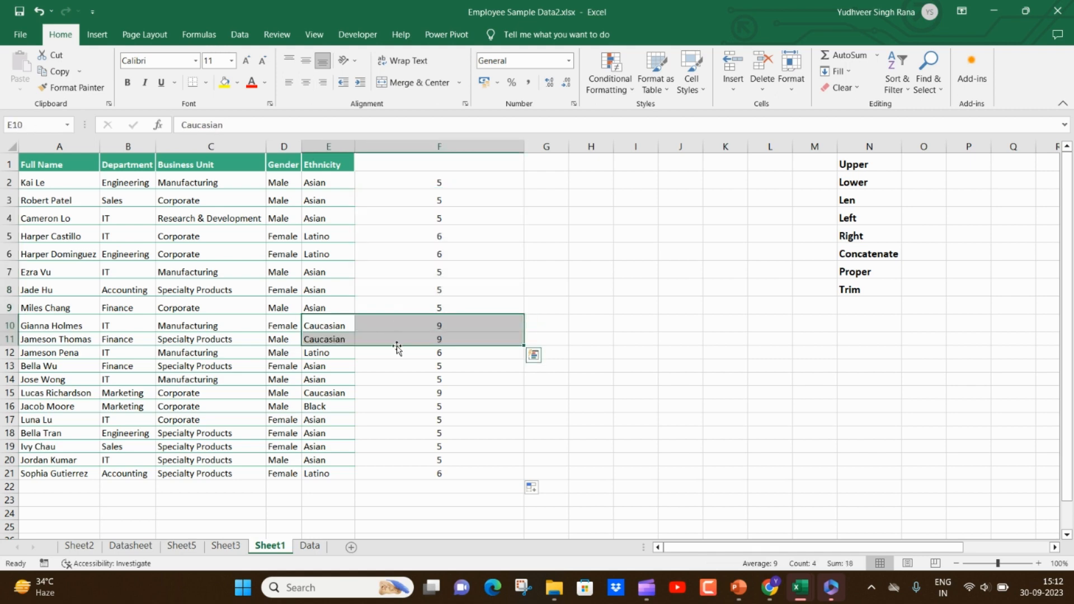
# - Test the length formula by changing E20 to "e" and "ee", and undo both changes
pyautogui.click(328, 466)
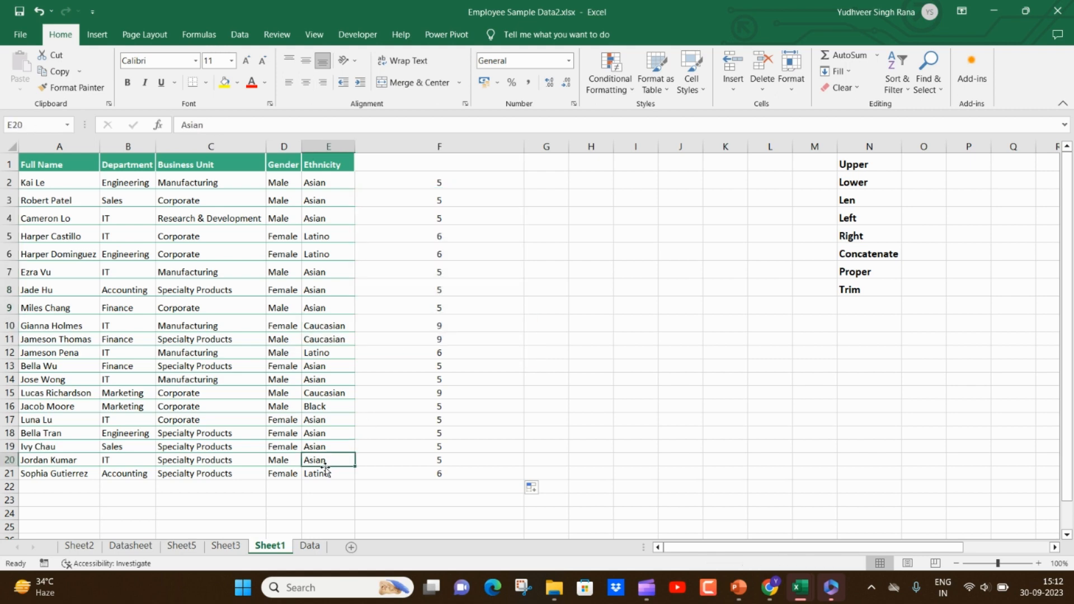
pyautogui.write('e')
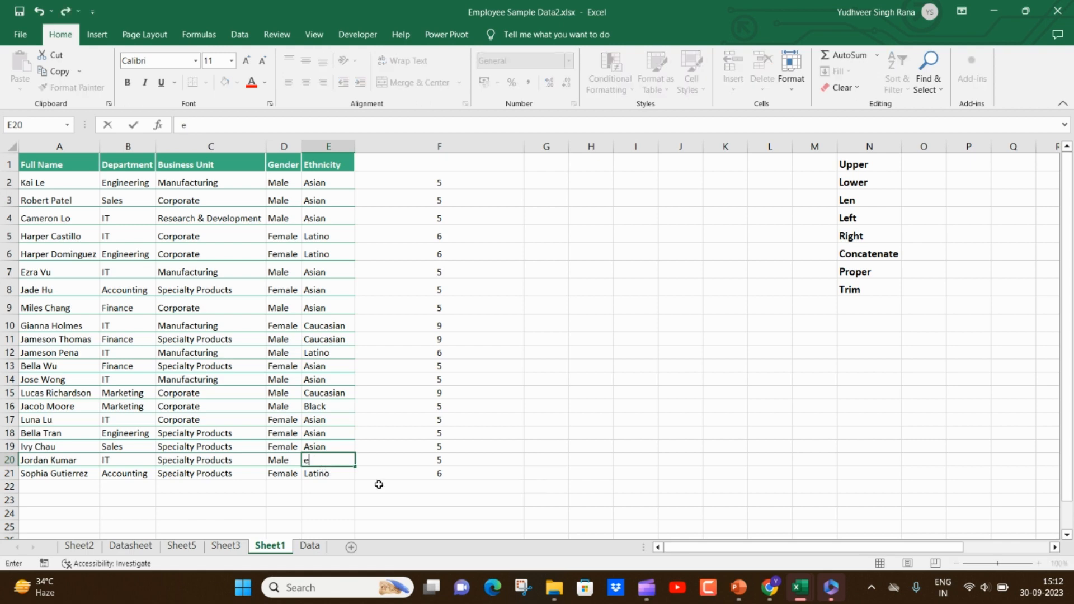
pyautogui.click(445, 464)
pyautogui.click(351, 461)
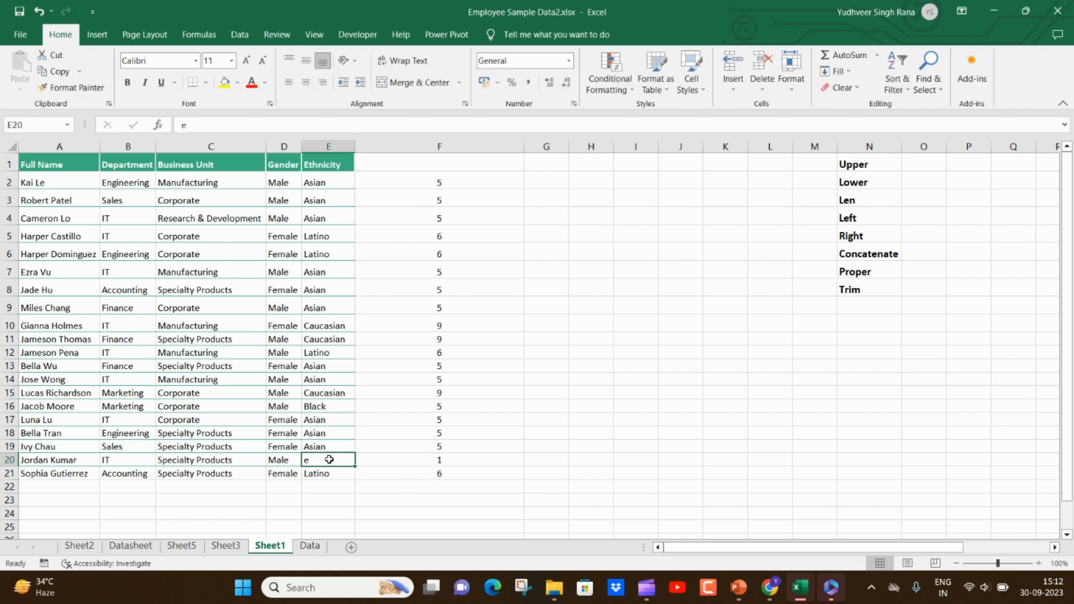
pyautogui.write('ee')
pyautogui.click(431, 465)
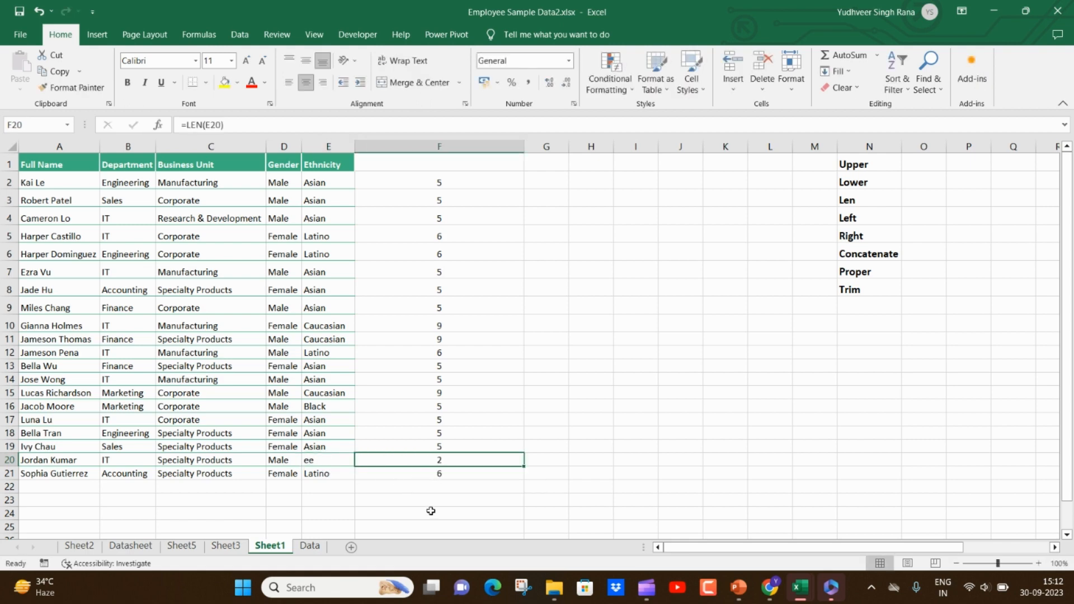
pyautogui.hotkey('ctrl', 'z')
pyautogui.hotkey('ctrl', 'z')
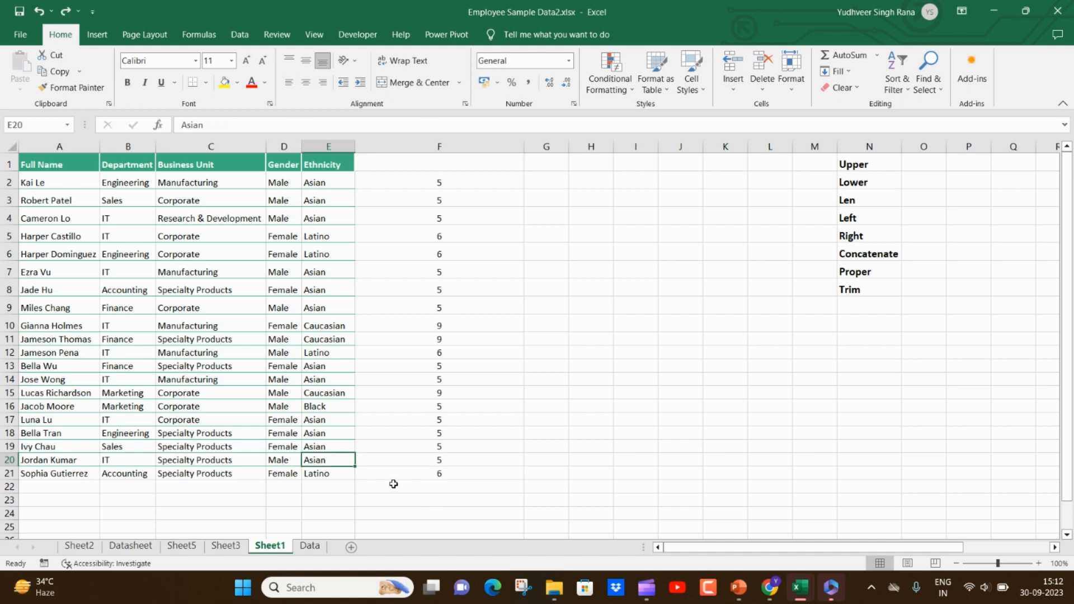
# - Clear the length formulas from F2:F21
pyautogui.moveTo(447, 185); pyautogui.dragTo(442, 470)
pyautogui.press('Delete')
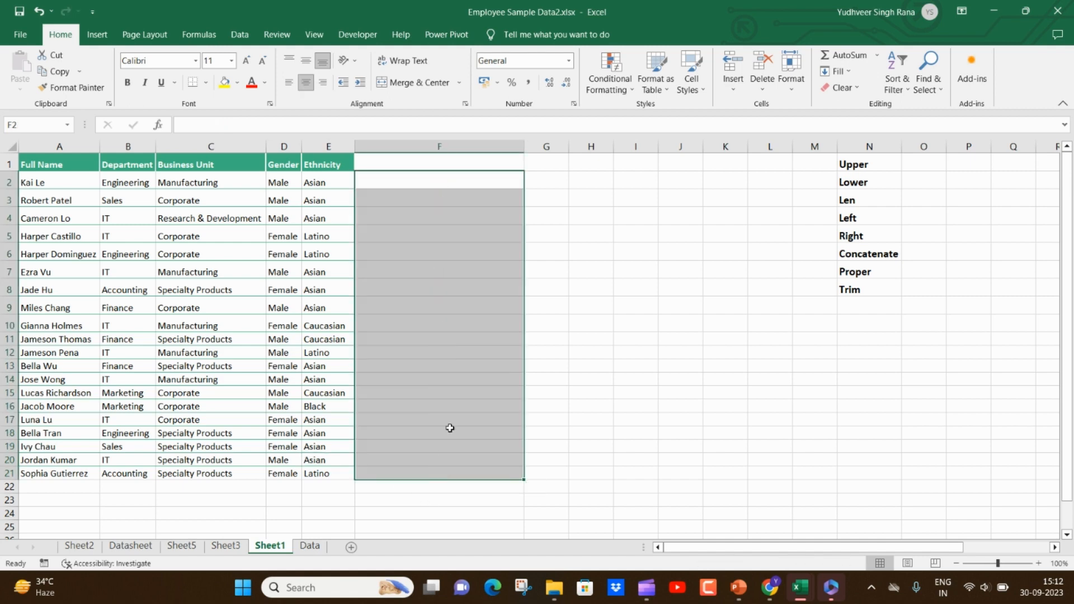
pyautogui.click(425, 181)
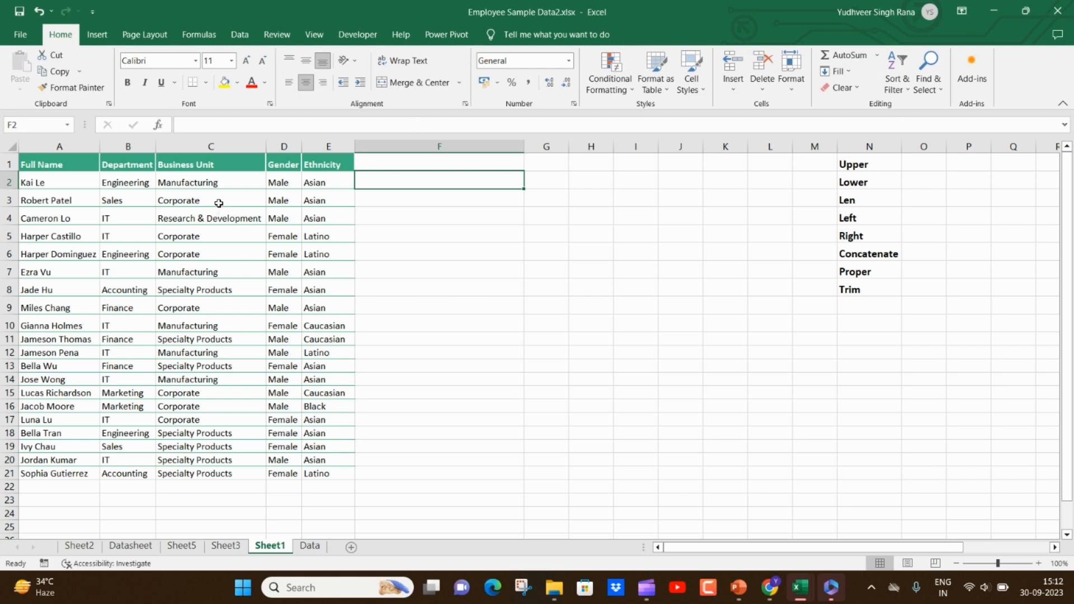
# - Enter a LEFT formula in F2 that returns the first 3 characters of C2 and fill it down to row 21
pyautogui.click(235, 186)
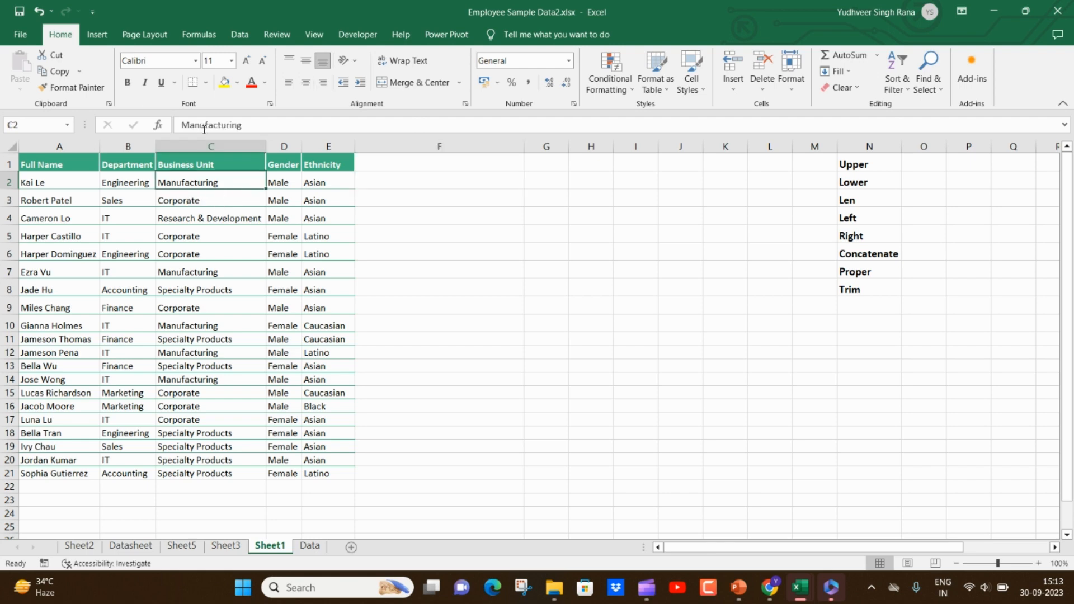
pyautogui.moveTo(200, 126); pyautogui.dragTo(180, 126)
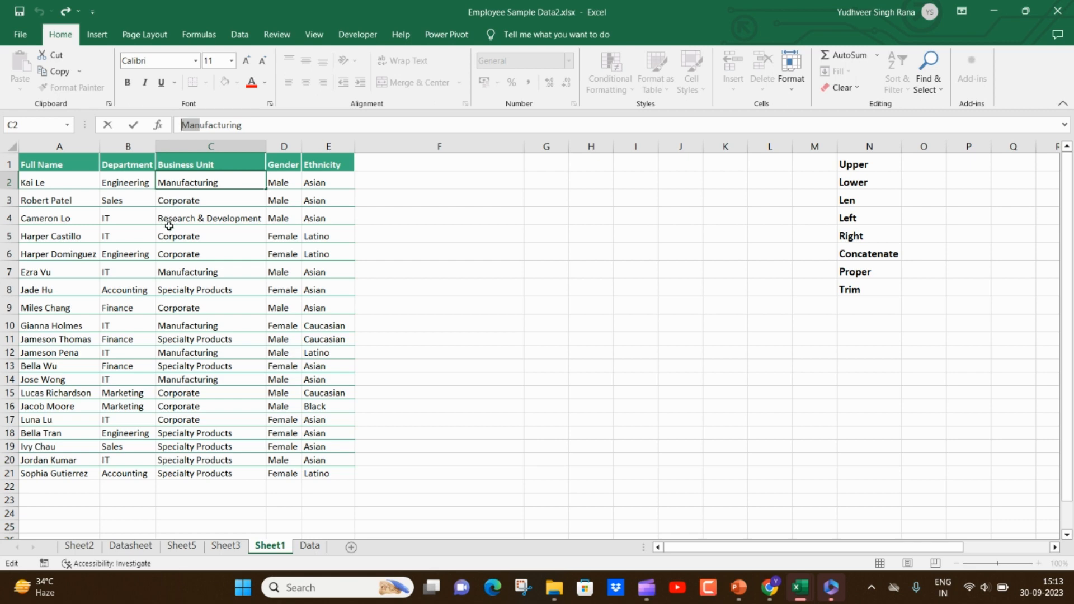
pyautogui.click(373, 183)
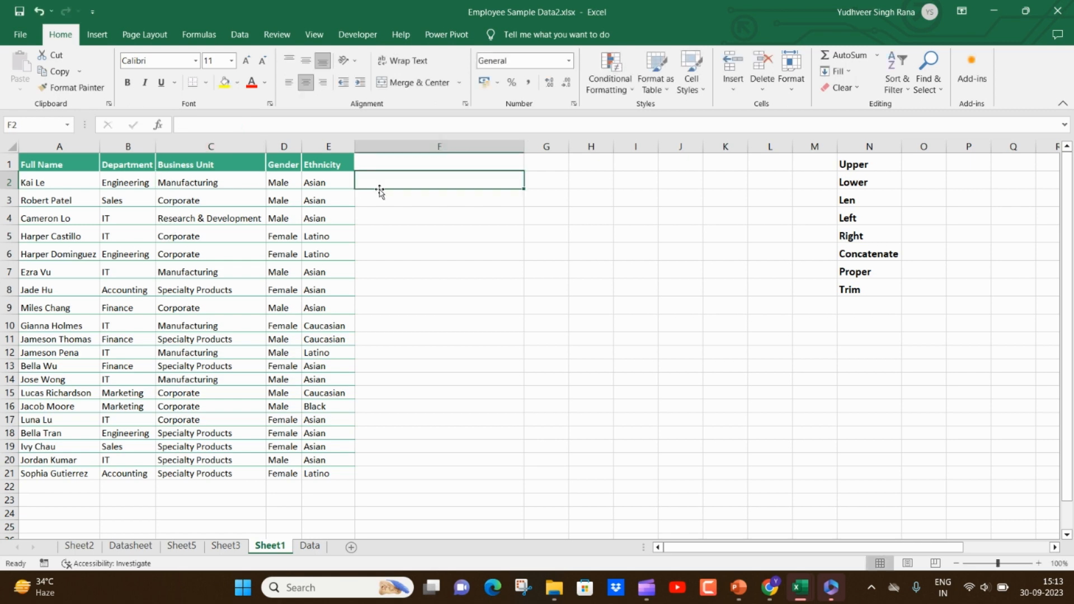
pyautogui.write('=')
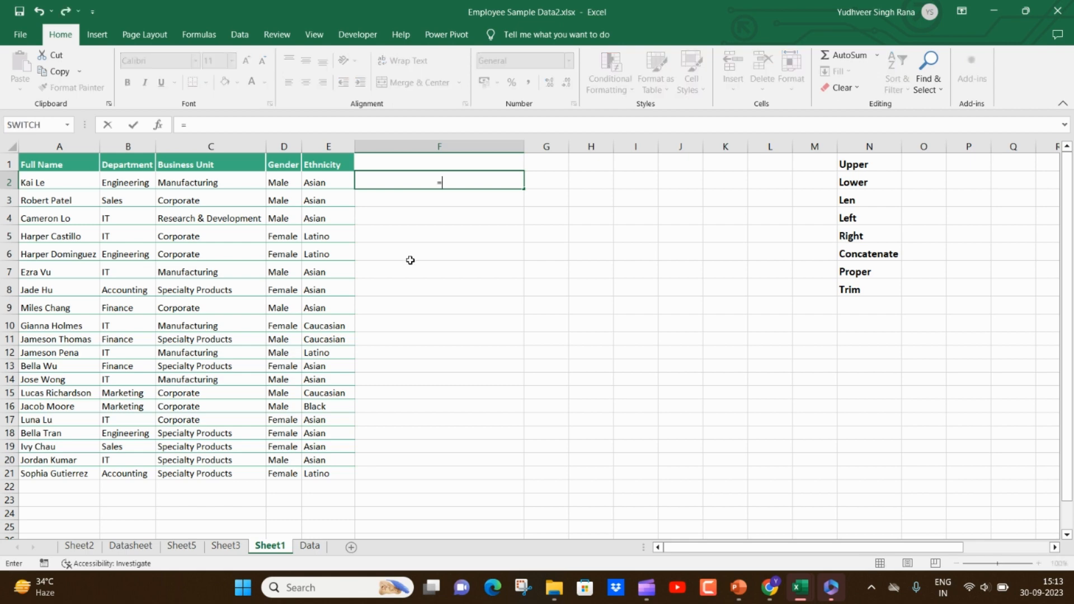
pyautogui.write('LEFT(')
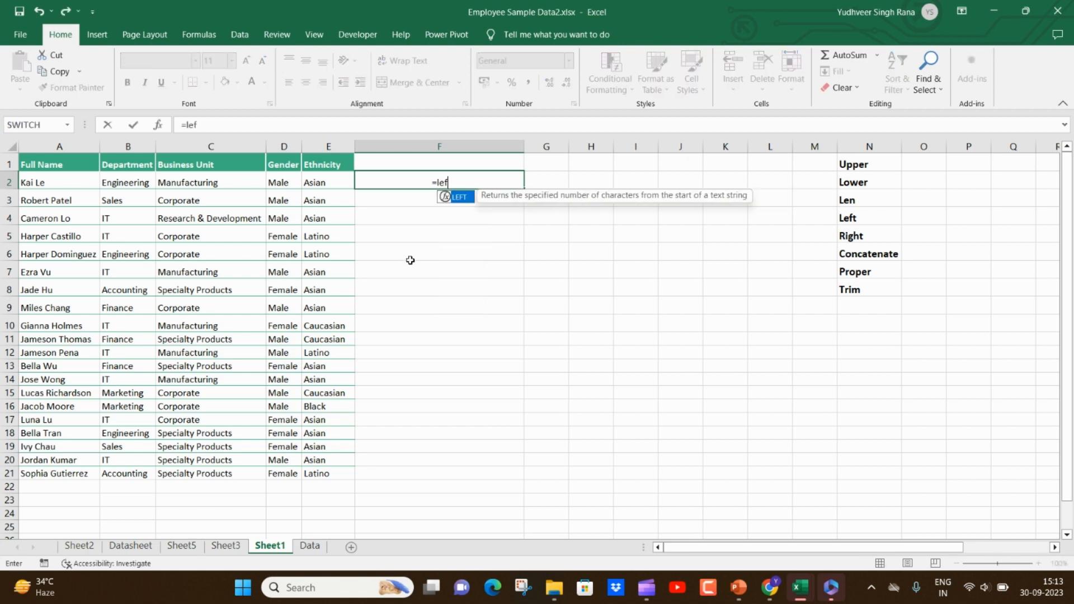
pyautogui.press('Left')
pyautogui.press('Left')
pyautogui.press('Left')
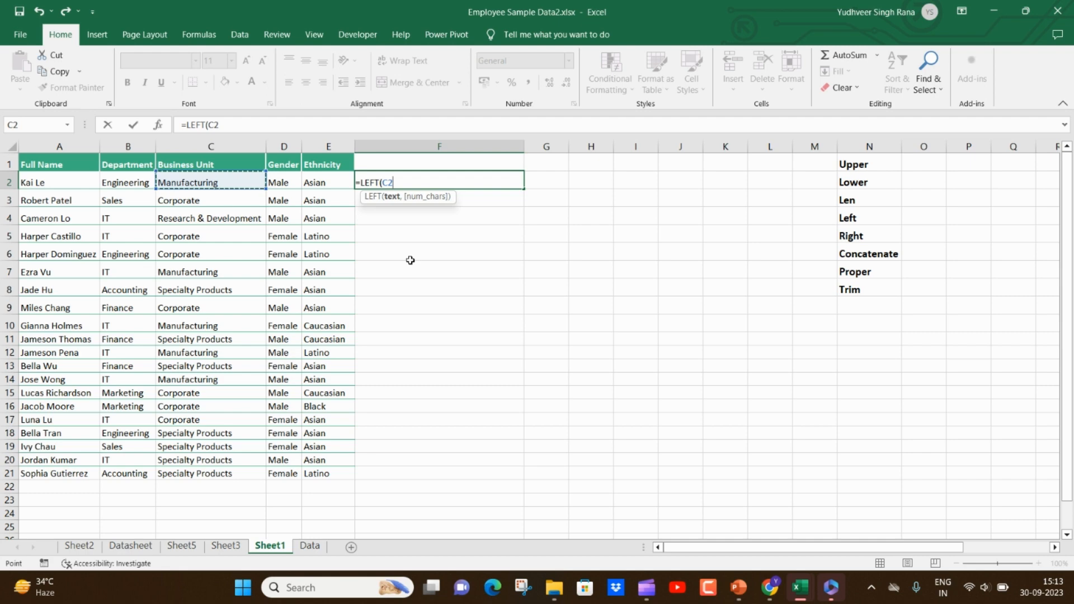
pyautogui.write(',3')
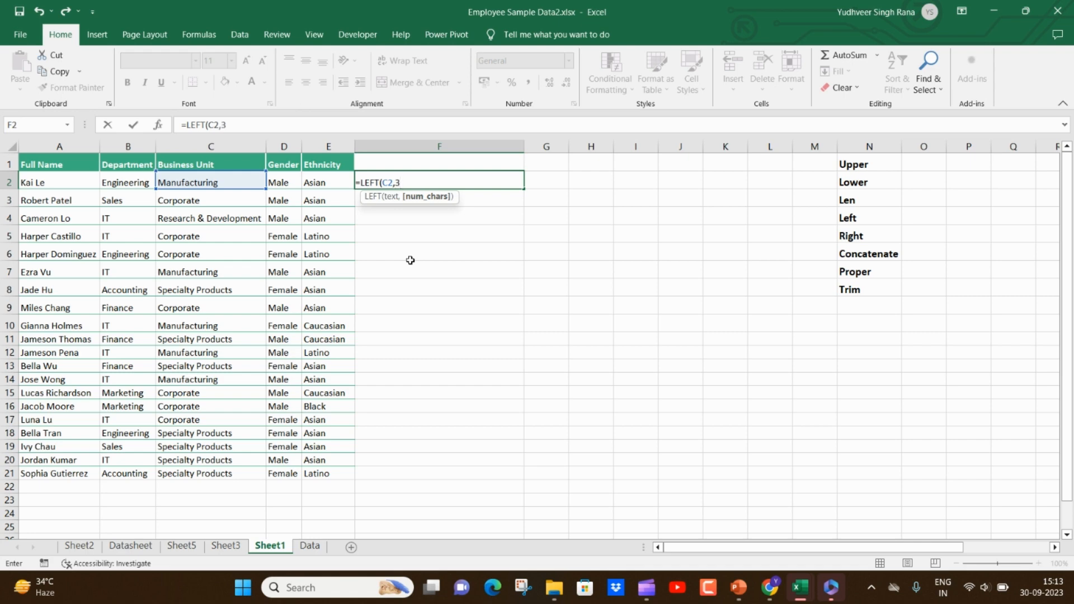
pyautogui.press('Return')
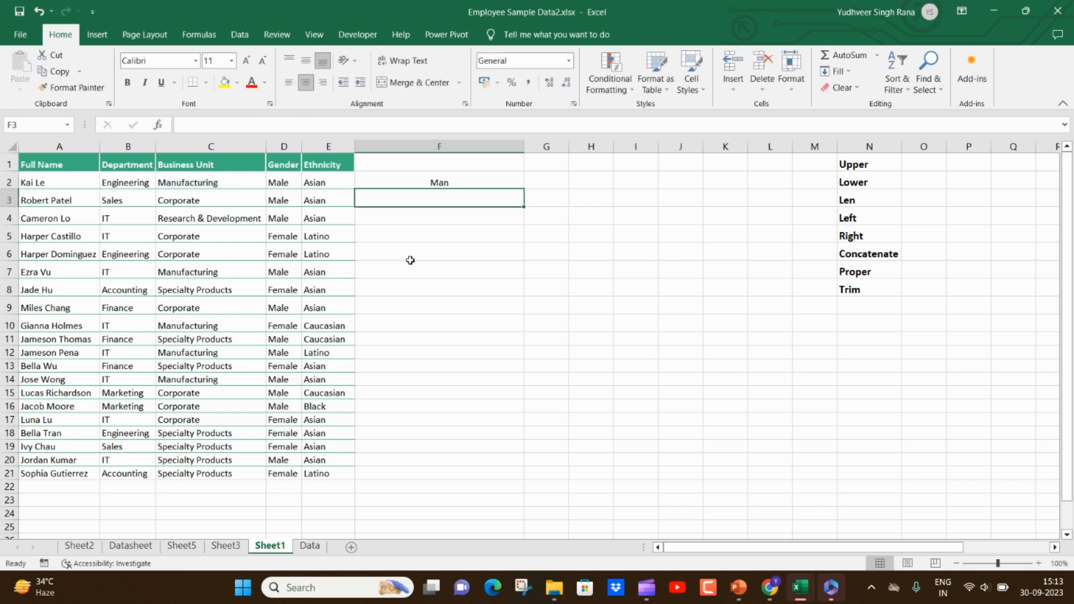
pyautogui.click(460, 183)
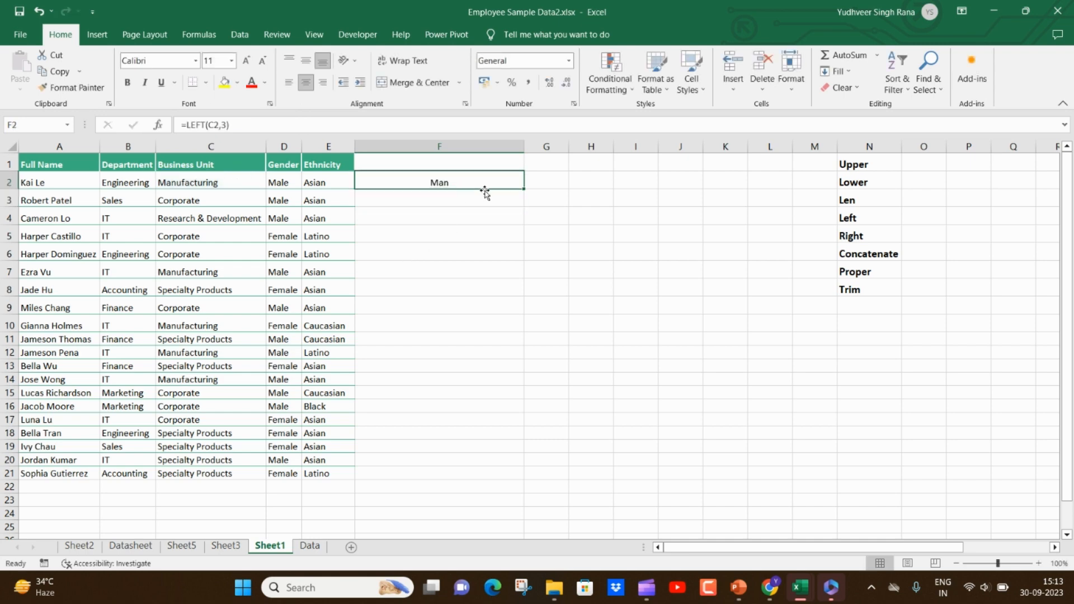
pyautogui.doubleClick(524, 190)
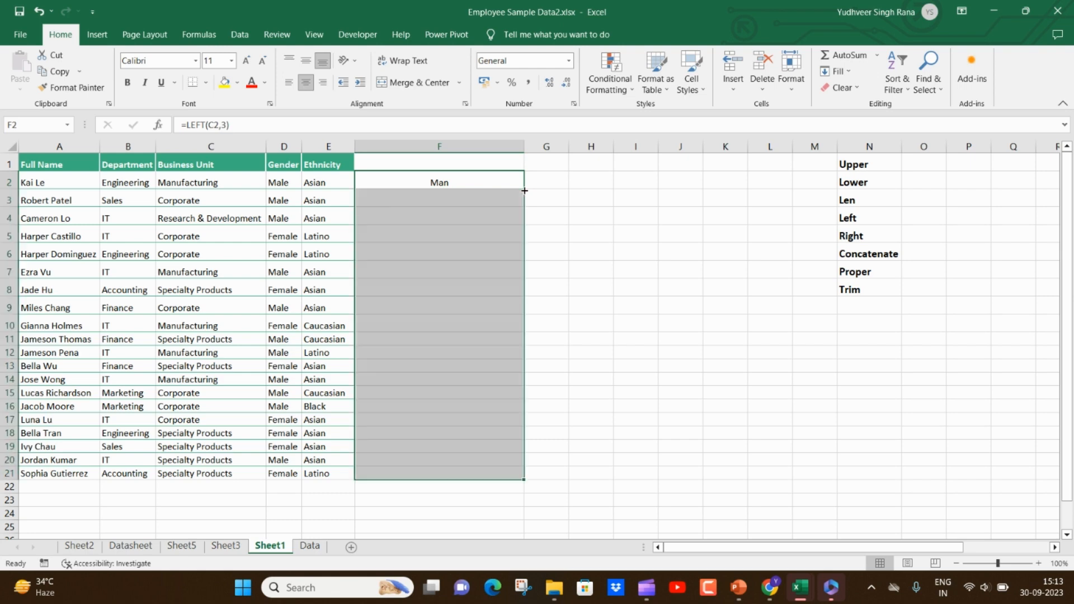
# - Change the LEFT formula in F2 to return 6 characters and refill it down to row 21
pyautogui.click(222, 124)
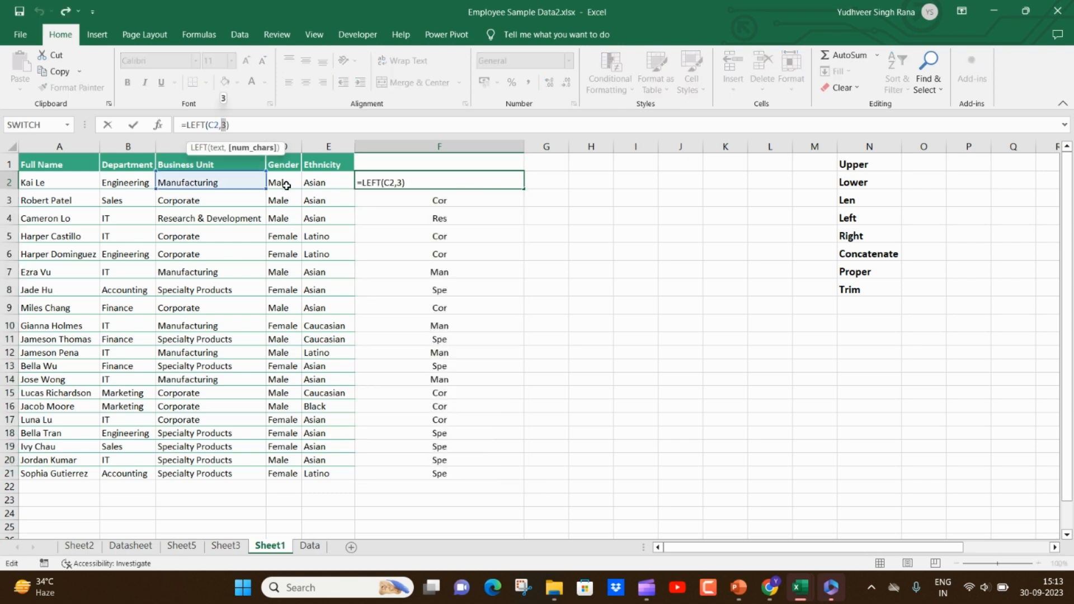
pyautogui.write('6')
pyautogui.hotkey('ctrl', 'Return')
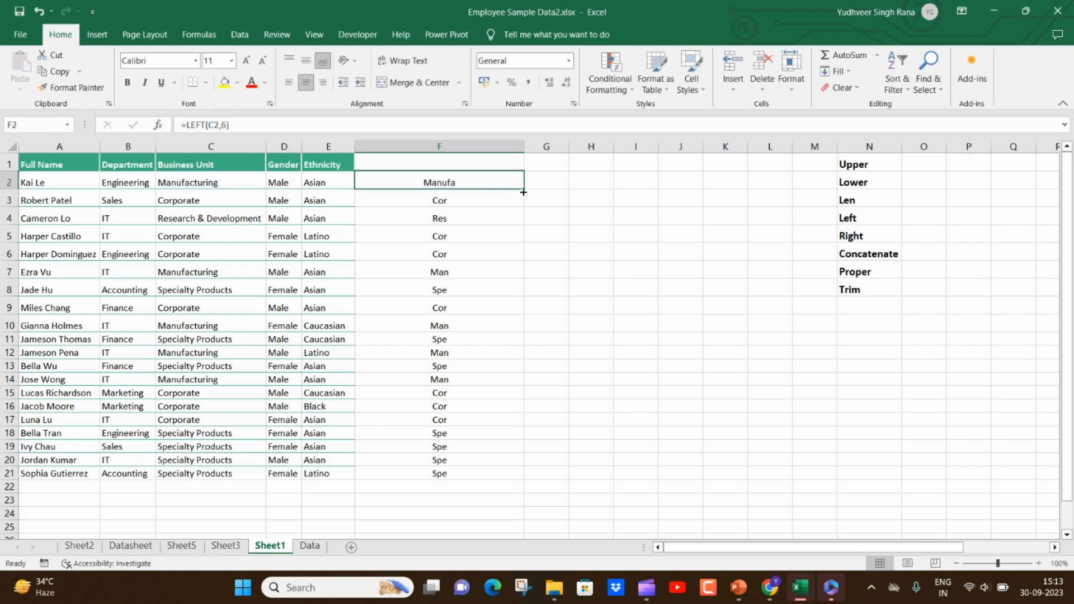
pyautogui.doubleClick(523, 189)
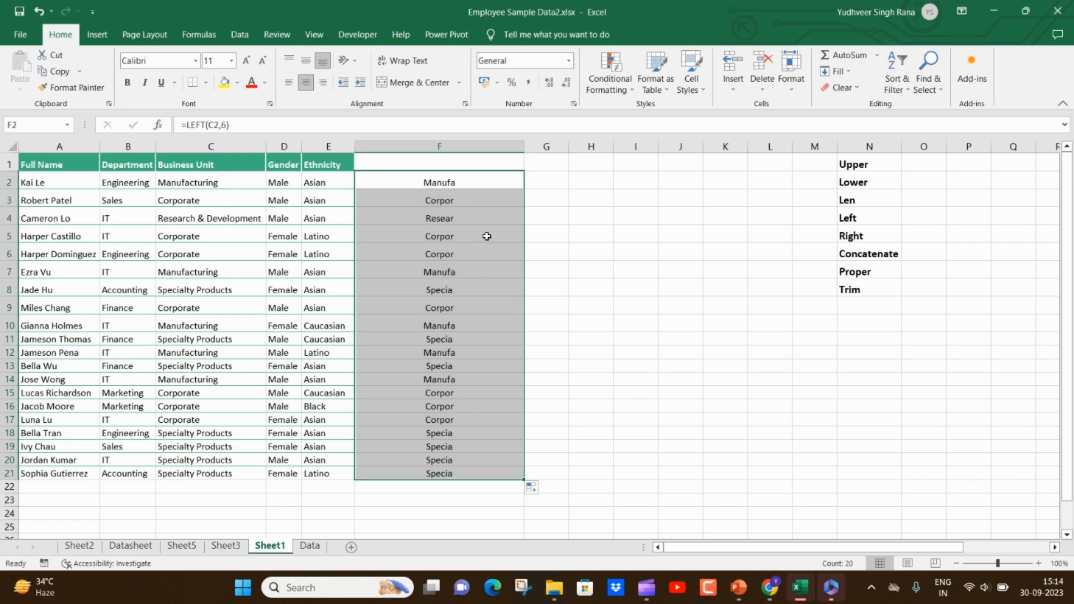
# - Replace the LEFT formulas in F2:F21 with a RIGHT formula in F2 returning the last 2 characters of C2, filled down to row 21
pyautogui.press('Delete')
pyautogui.click(475, 183)
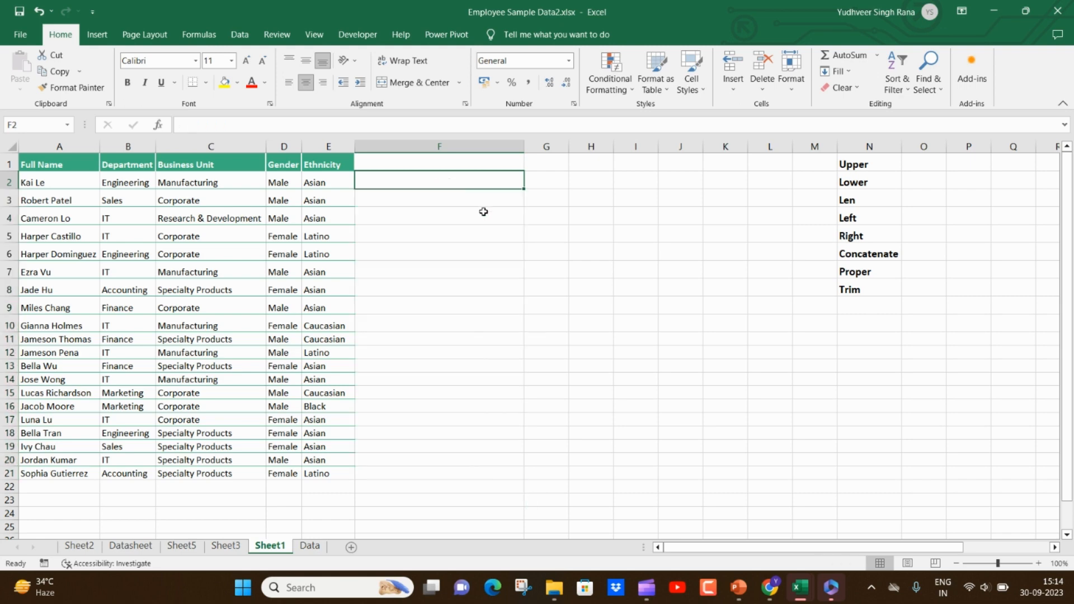
pyautogui.write('=RIGHT(')
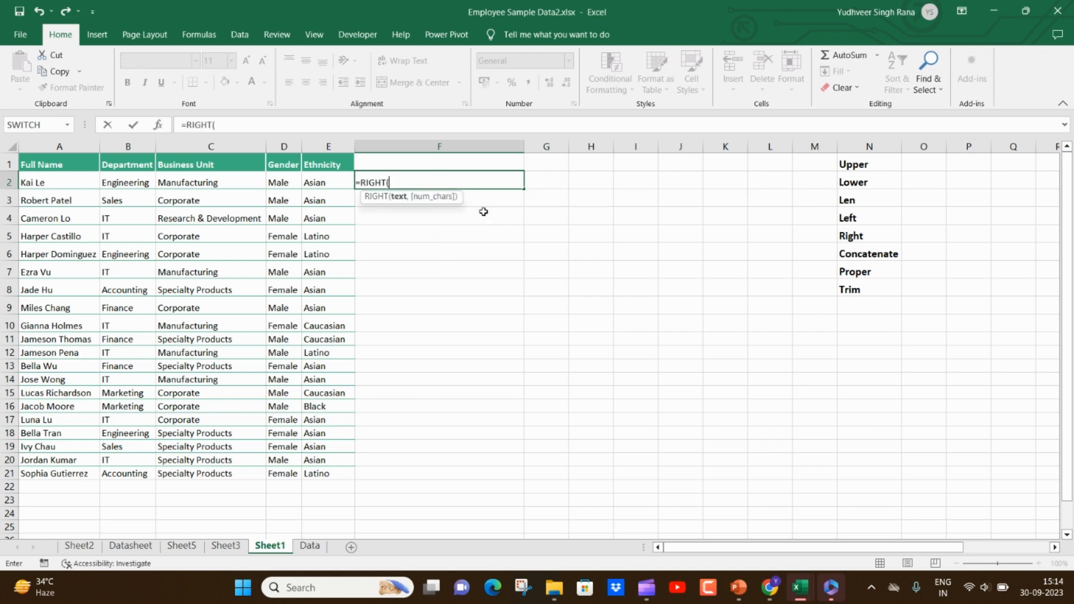
pyautogui.click(235, 185)
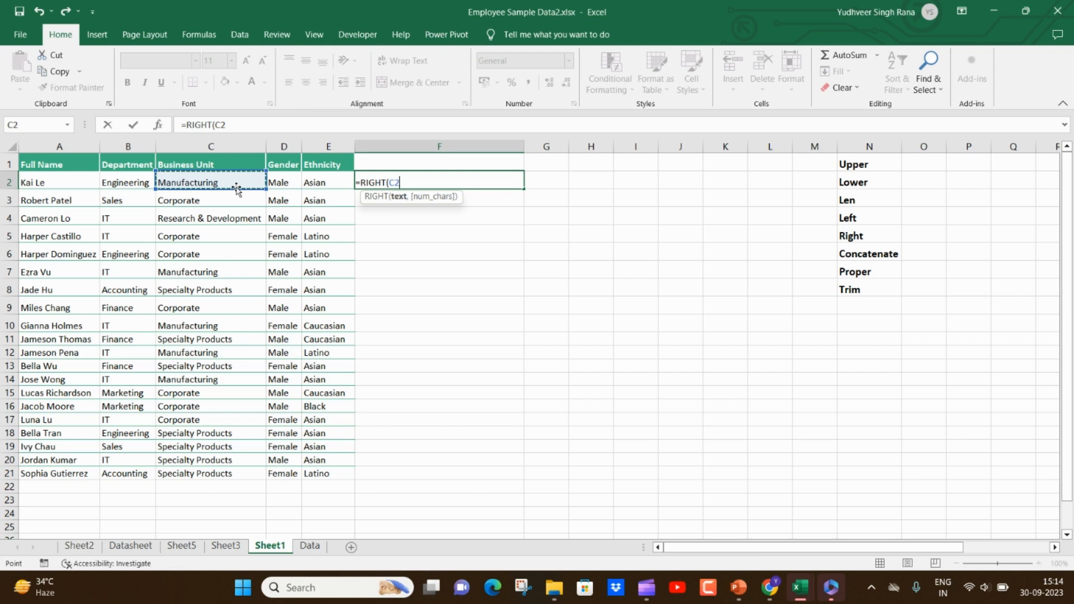
pyautogui.write(',2')
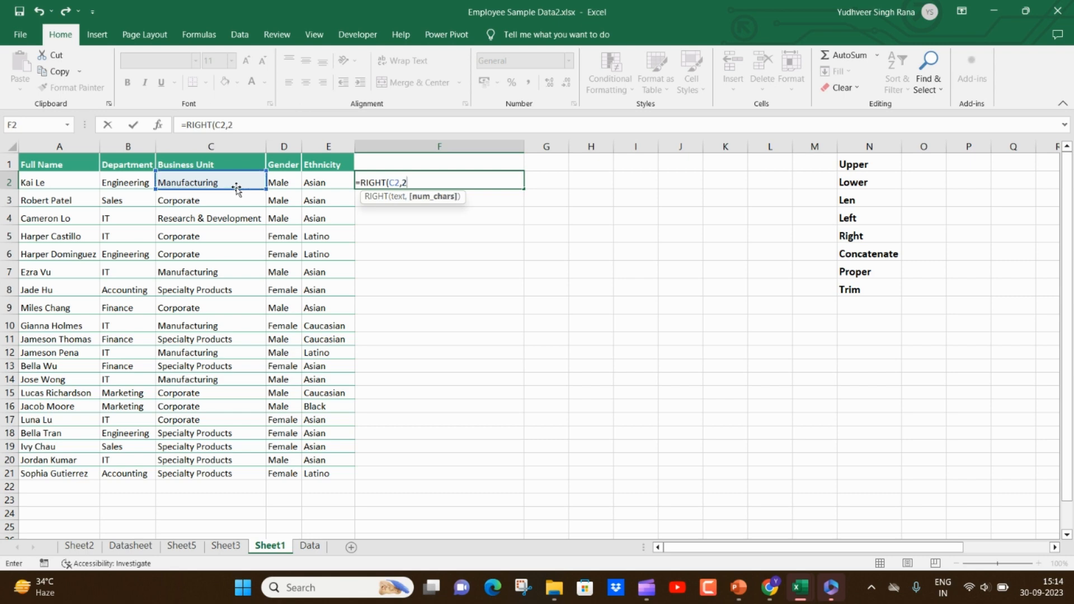
pyautogui.press('Return')
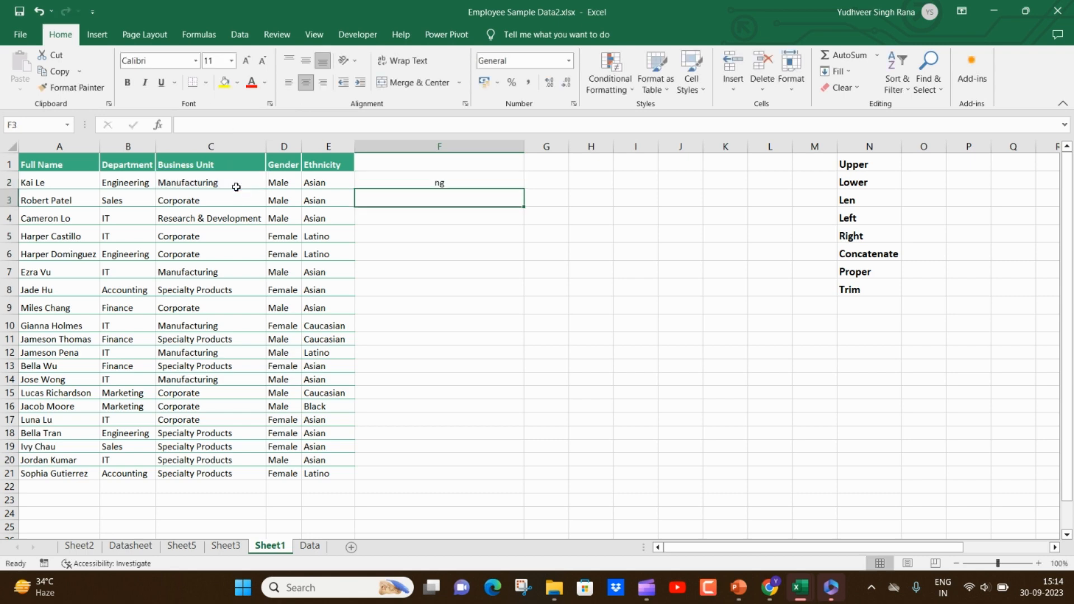
pyautogui.click(416, 178)
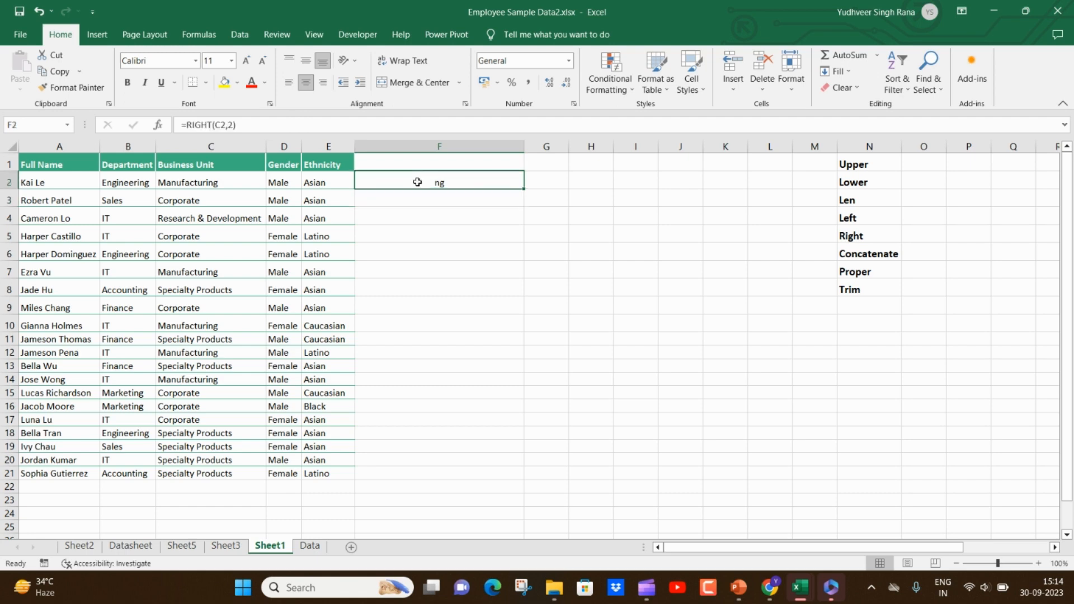
pyautogui.moveTo(525, 190); pyautogui.dragTo(525, 189)
pyautogui.doubleClick(525, 189)
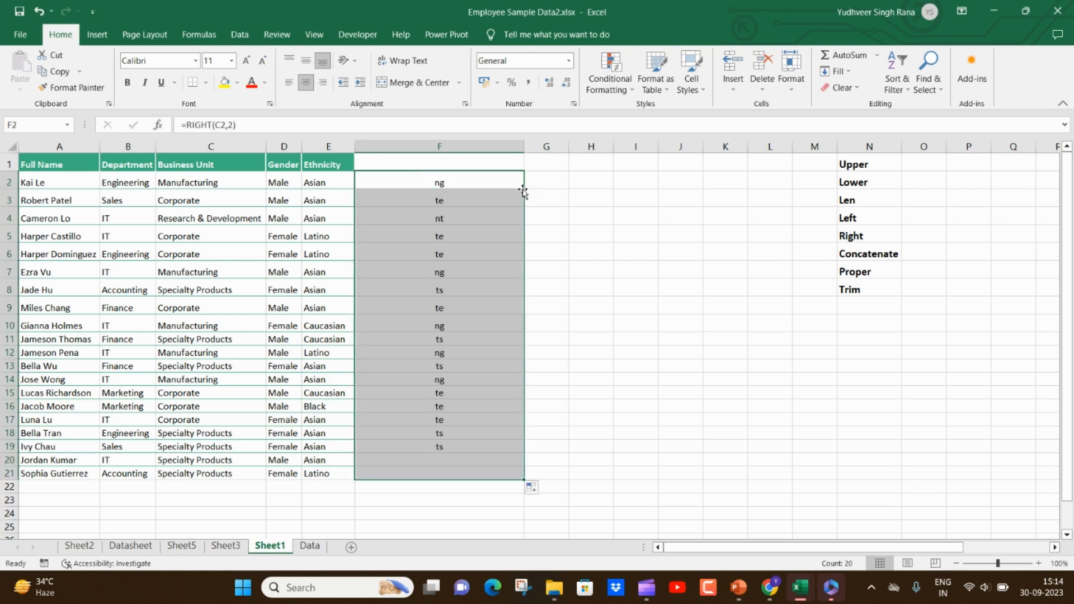
pyautogui.click(231, 185)
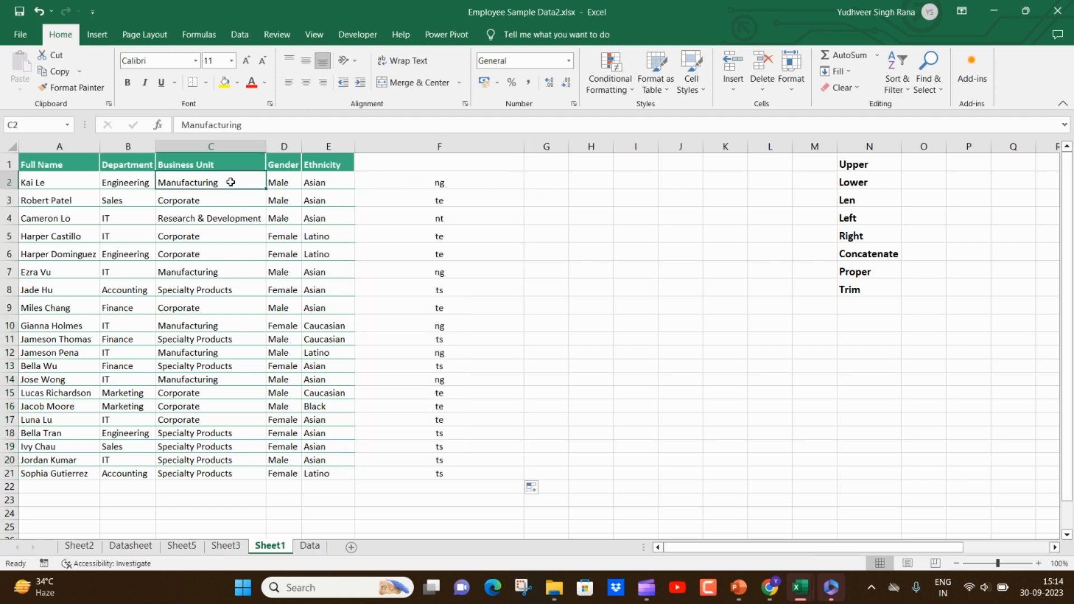
pyautogui.moveTo(439, 180); pyautogui.dragTo(440, 469)
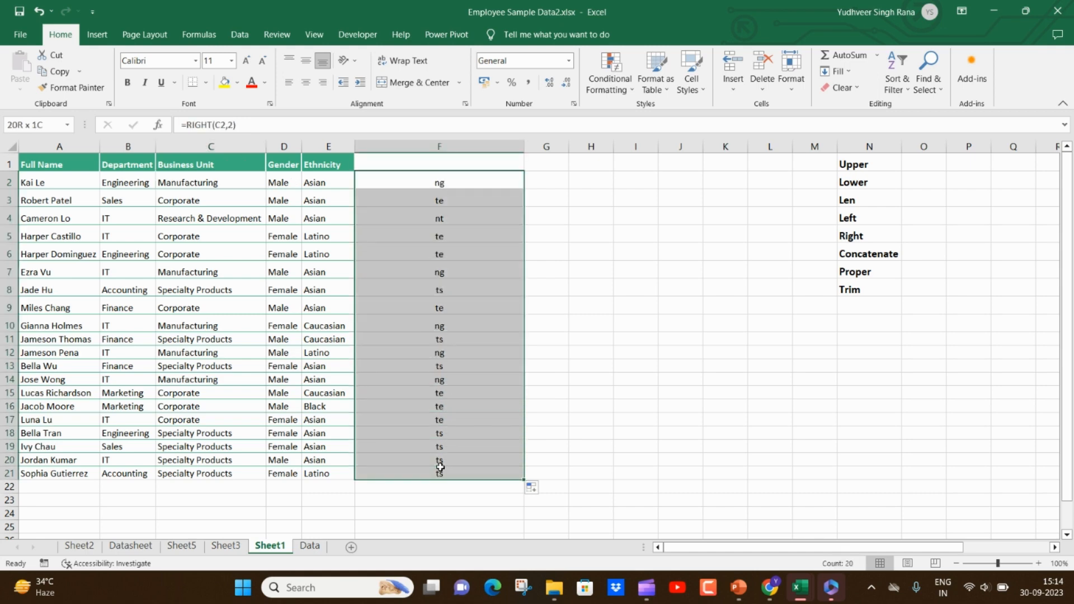
# - Change the RIGHT formula in F2 to return 5 characters and refill it down to row 21
pyautogui.click(468, 185)
pyautogui.click(222, 124)
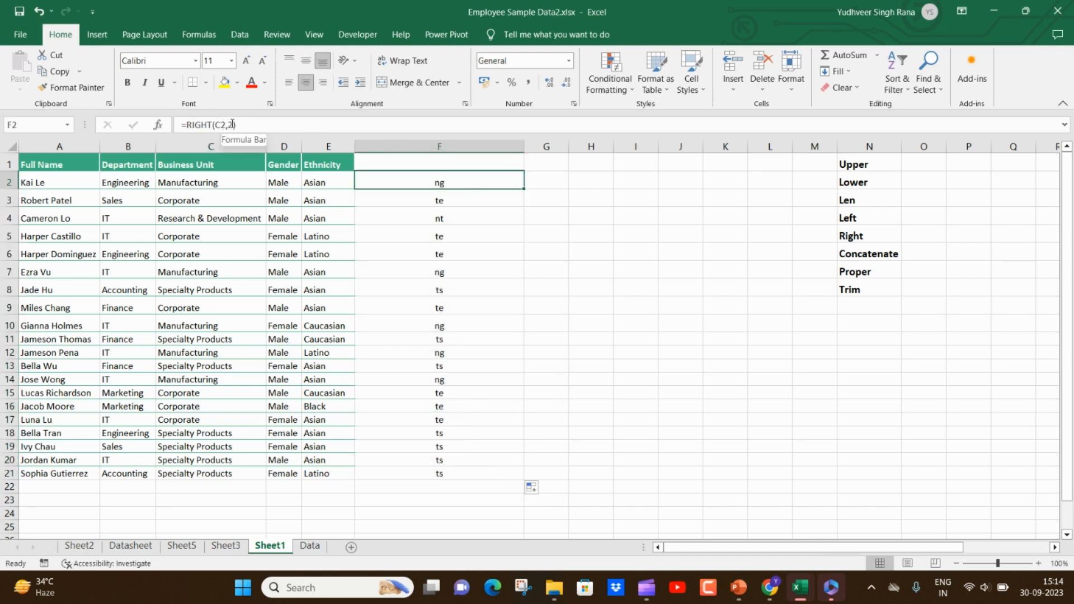
pyautogui.press('BackSpace')
pyautogui.write('5')
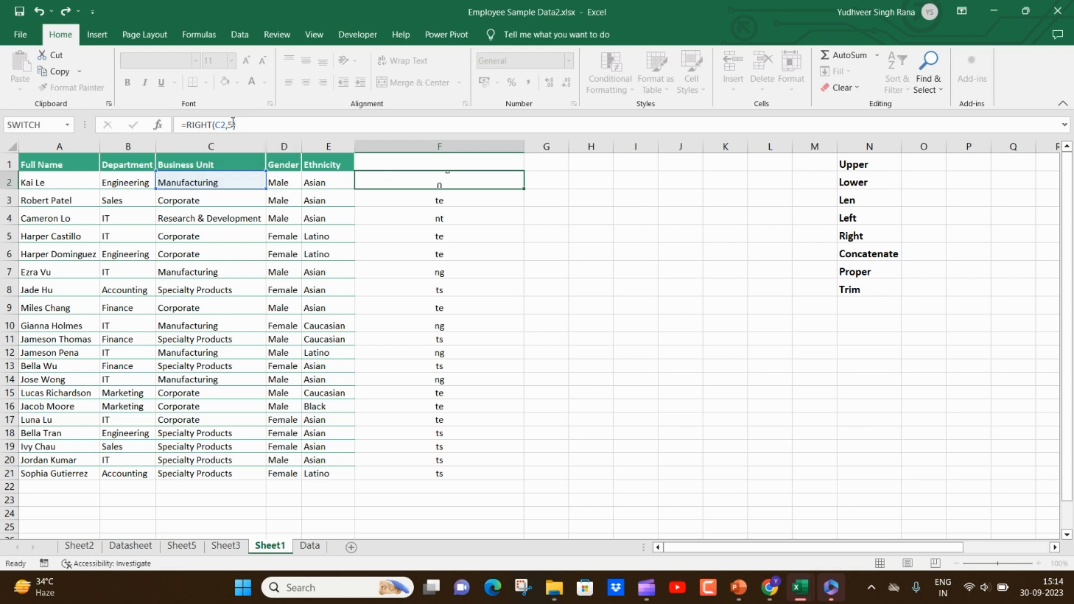
pyautogui.press('Return')
pyautogui.click(446, 182)
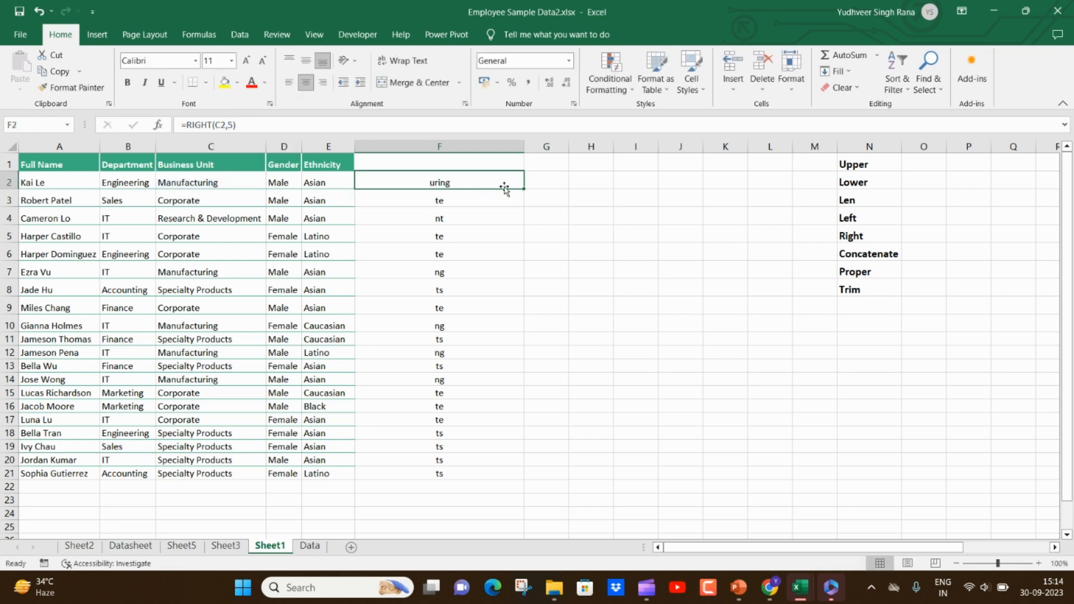
pyautogui.doubleClick(524, 188)
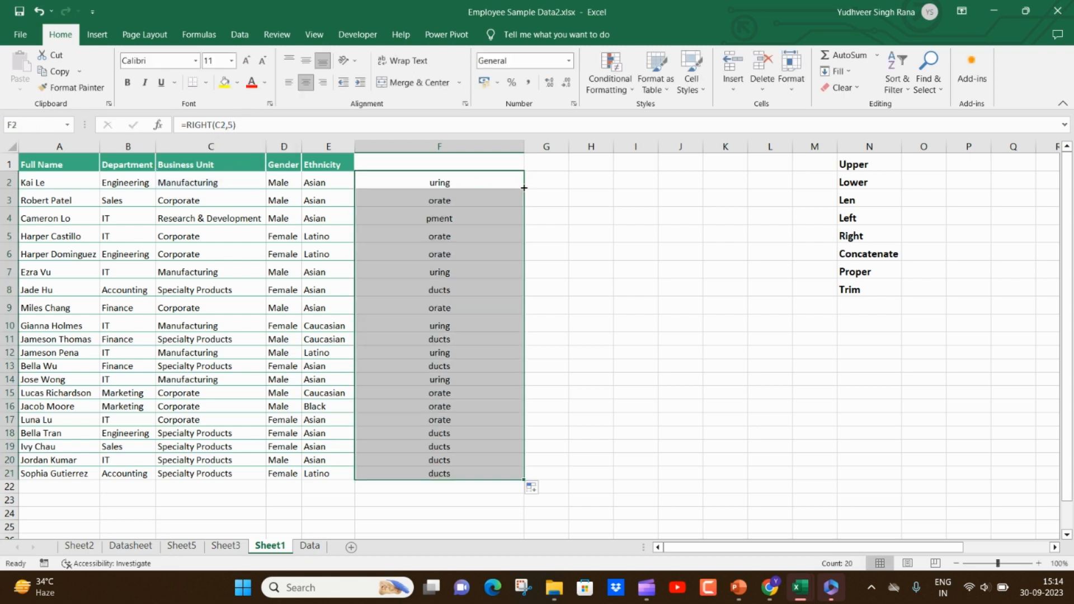
# - Clear the RIGHT formulas from F2:F21 and enter a CONCAT formula in F2 joining B2 and C2
pyautogui.press('Delete')
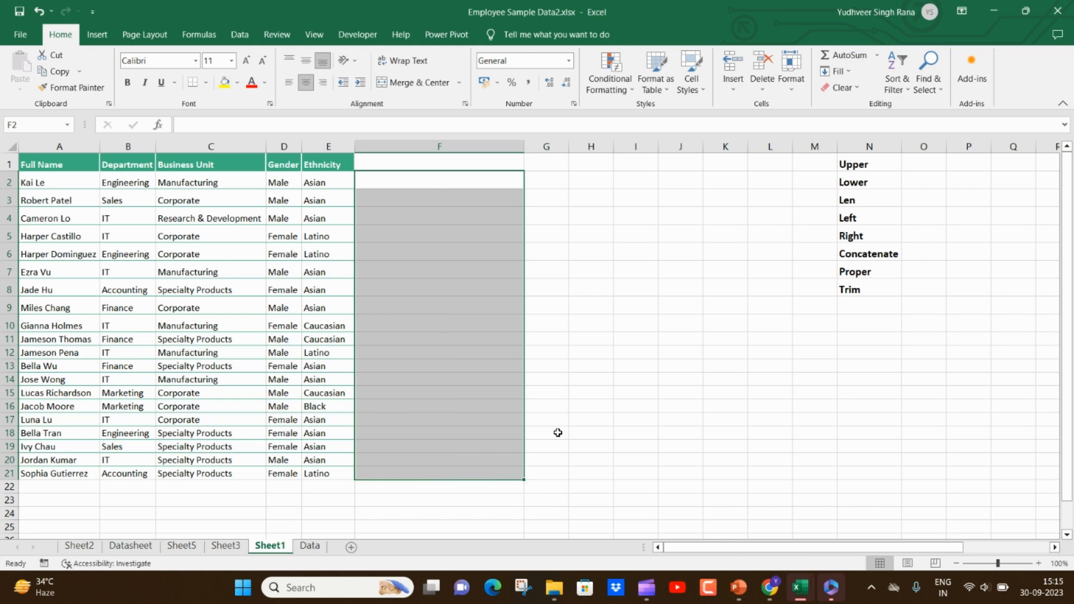
pyautogui.click(887, 260)
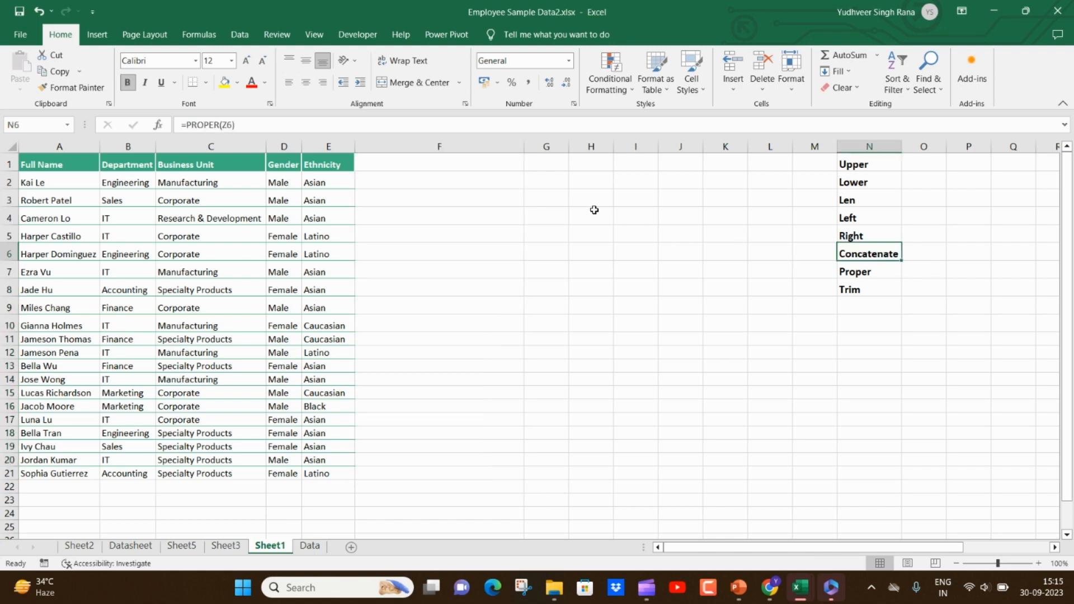
pyautogui.click(499, 181)
pyautogui.write('=')
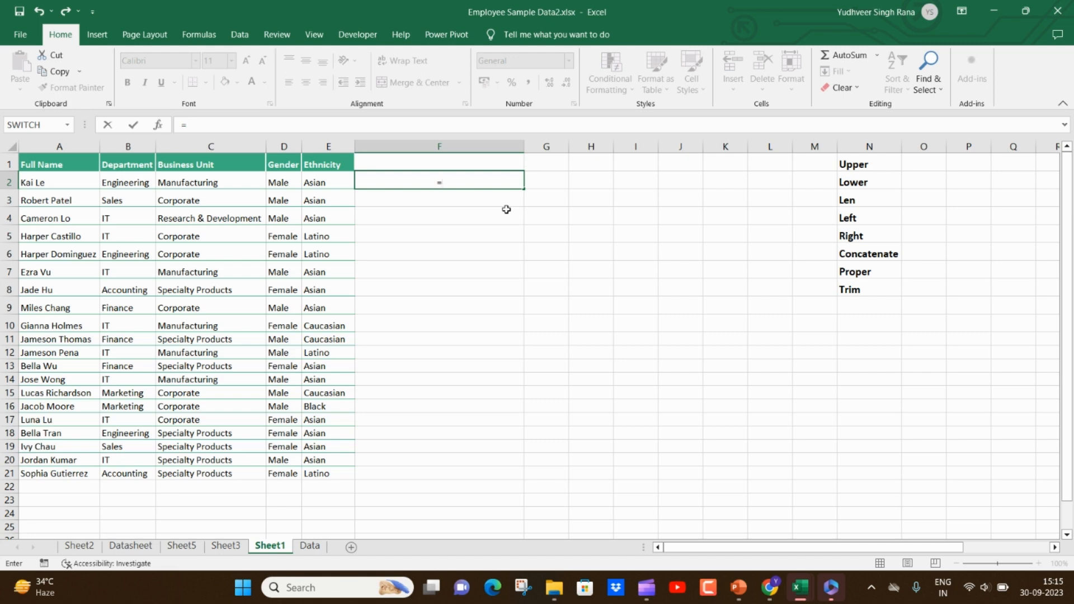
pyautogui.write('con')
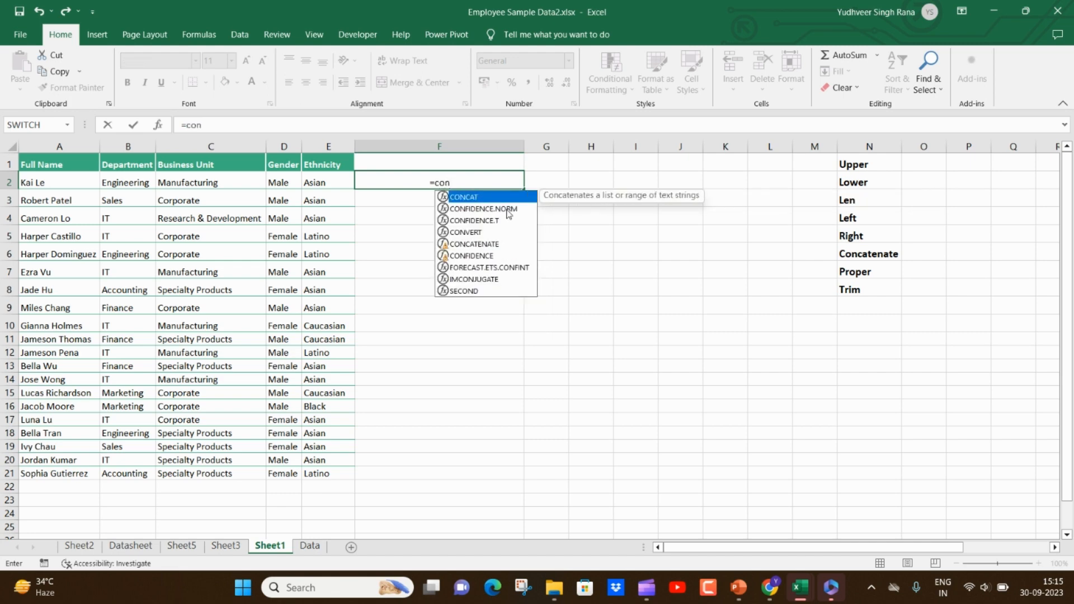
pyautogui.write('c')
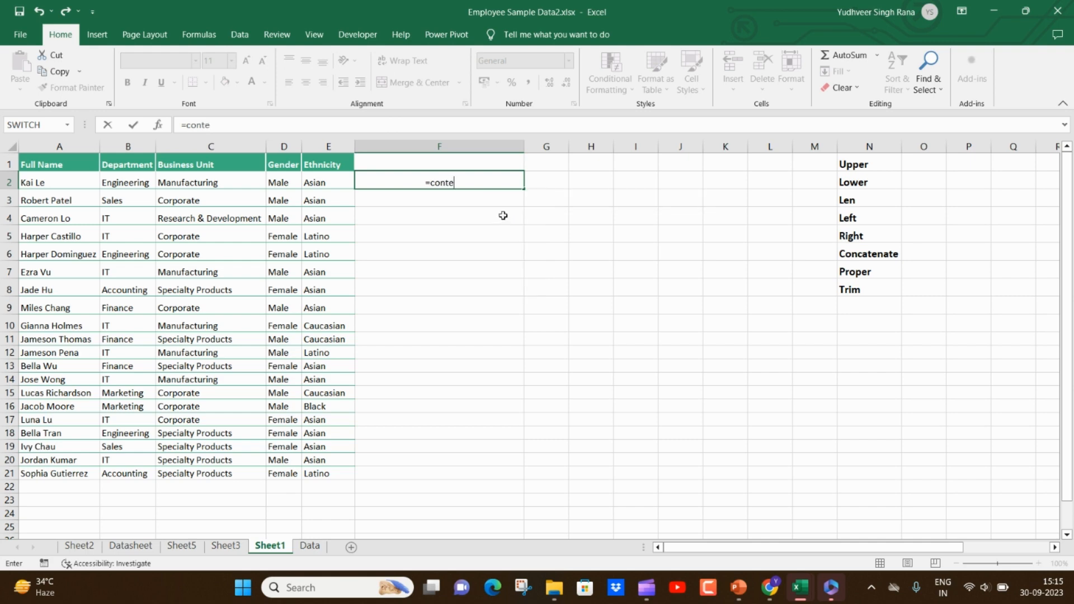
pyautogui.press('Tab')
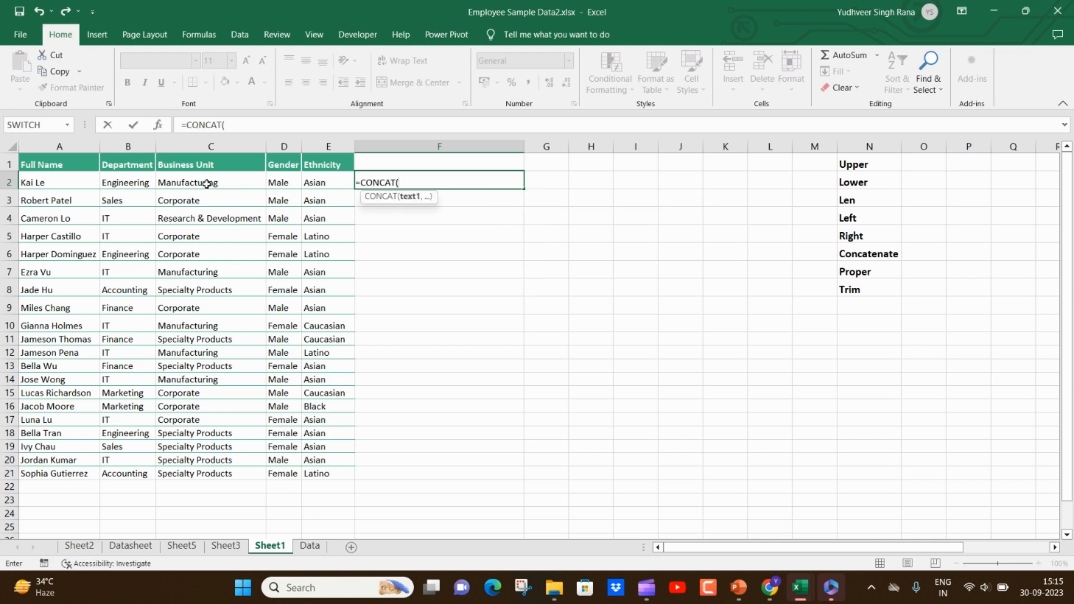
pyautogui.click(133, 184)
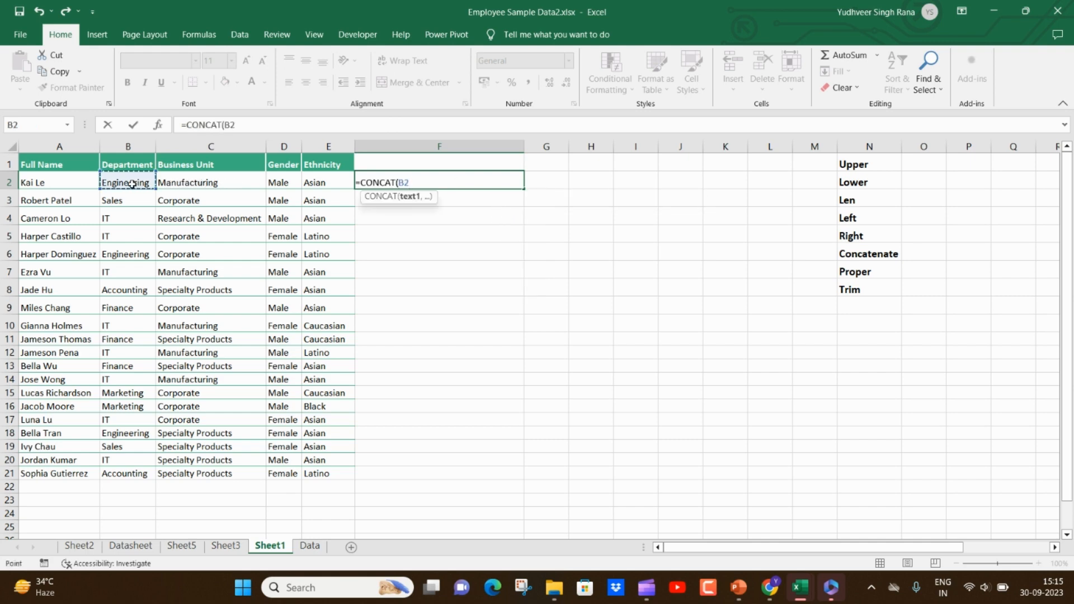
pyautogui.write(',')
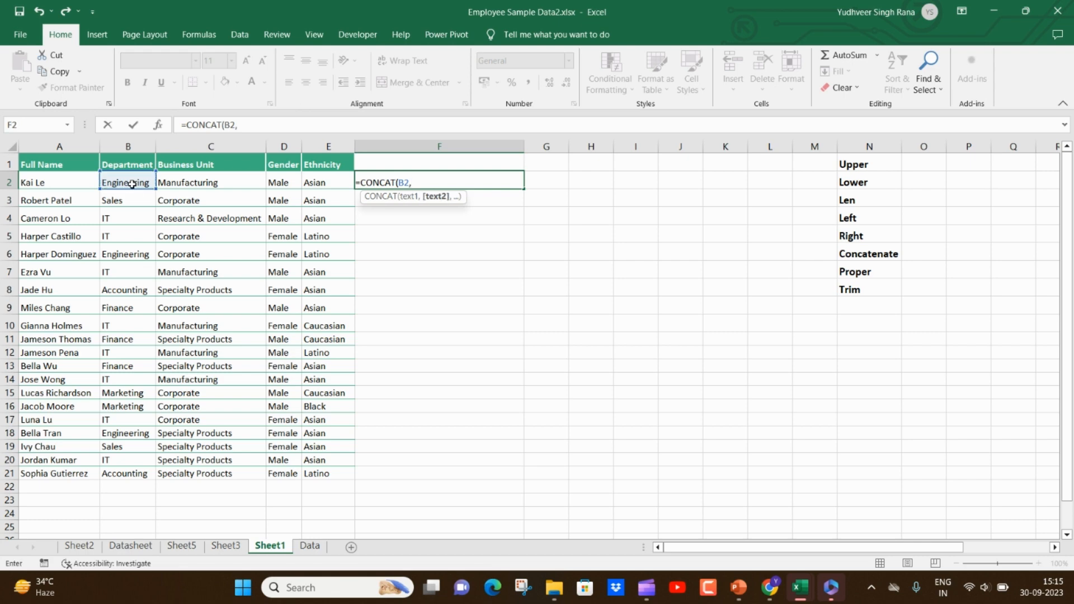
pyautogui.click(207, 183)
pyautogui.press('Return')
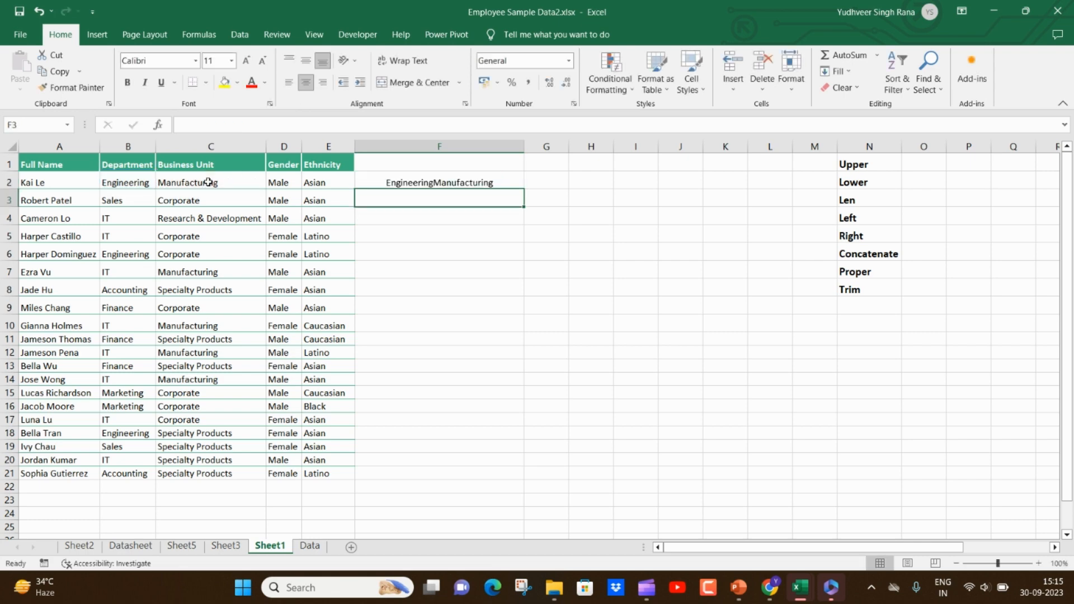
# - Fill the CONCAT formula from F2 down to row 21
pyautogui.click(434, 180)
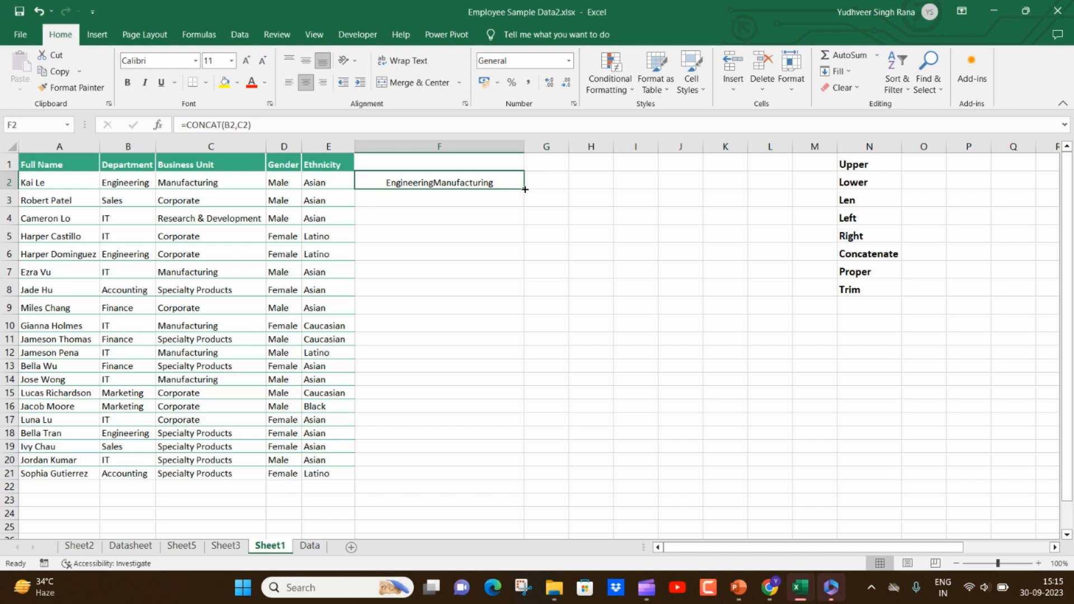
pyautogui.doubleClick(524, 189)
pyautogui.click(443, 183)
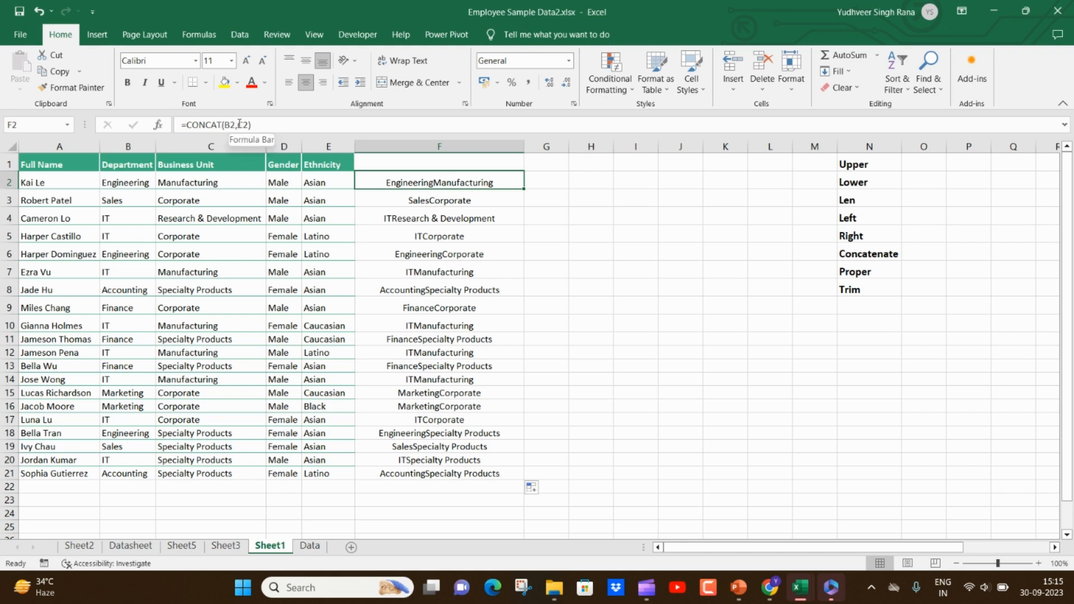
# - Add a space (" ") between B2 and C2 in the F2 CONCAT formula and refill it down to row 21
pyautogui.click(239, 124)
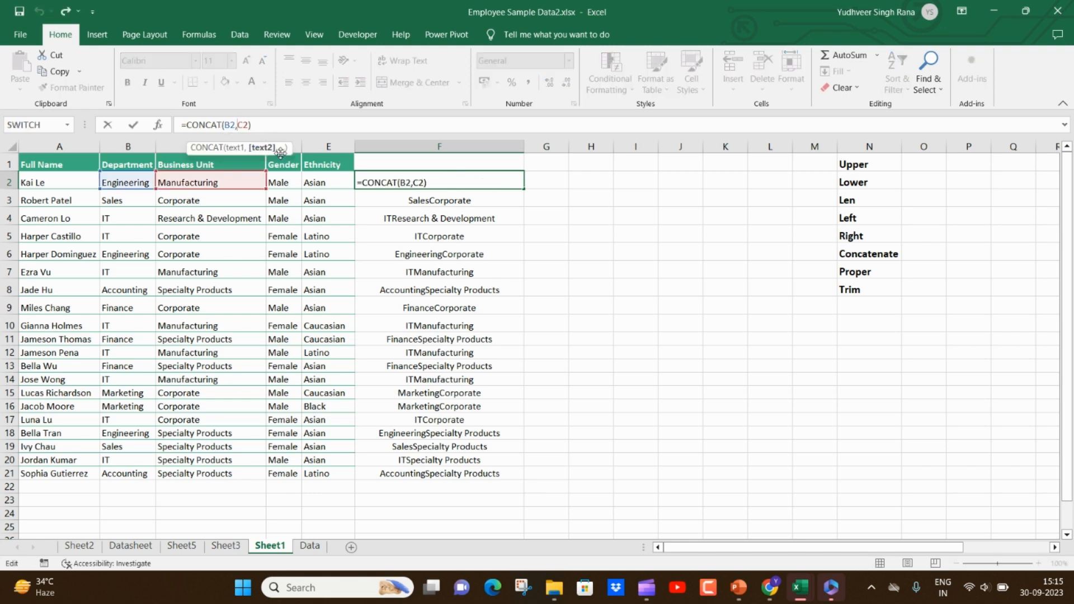
pyautogui.write(',')
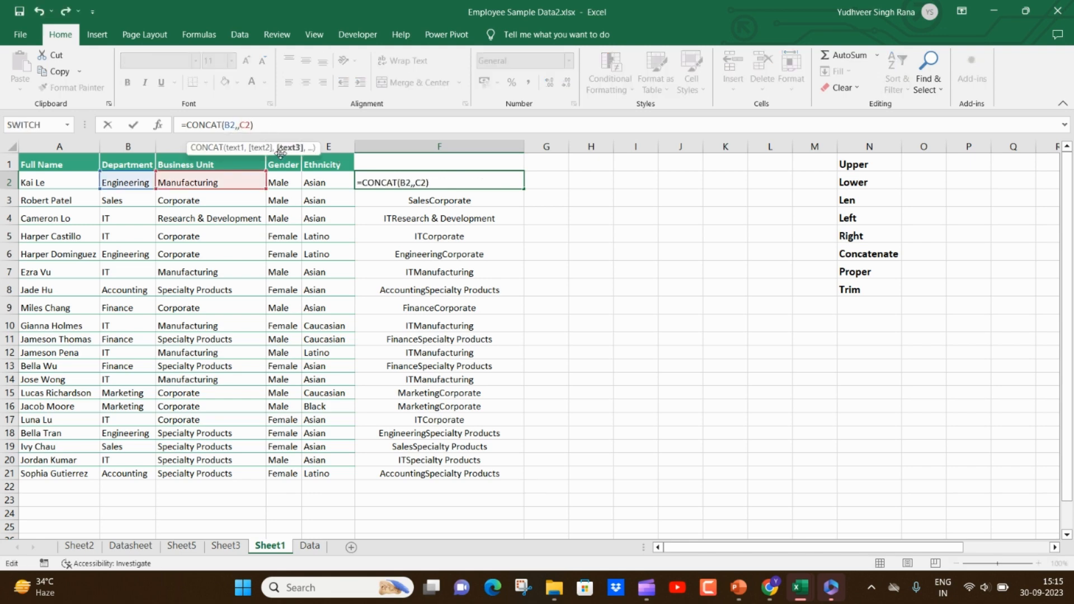
pyautogui.press('BackSpace')
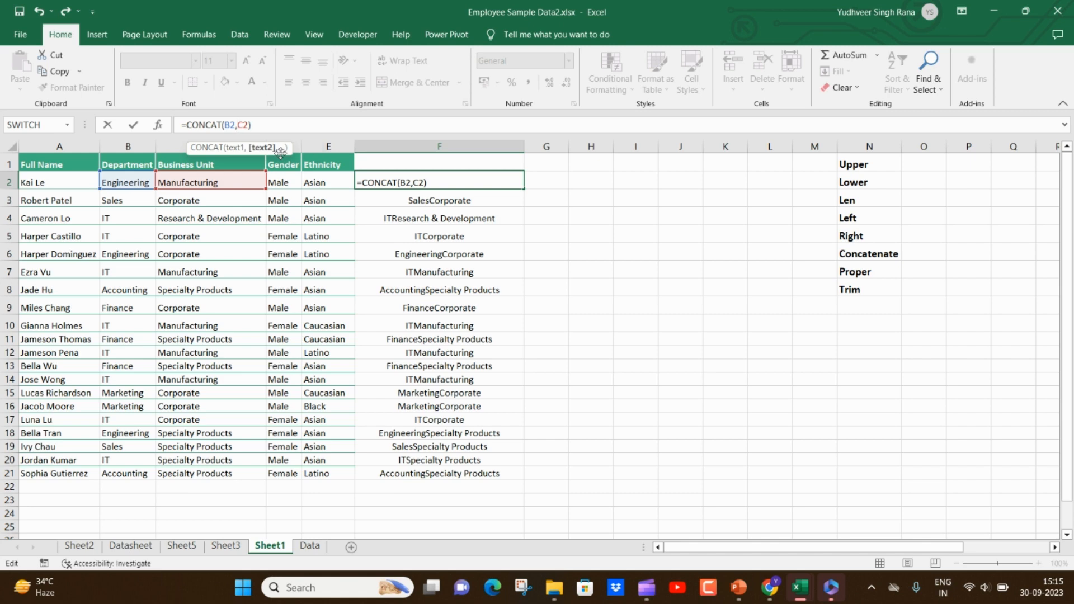
pyautogui.write('"')
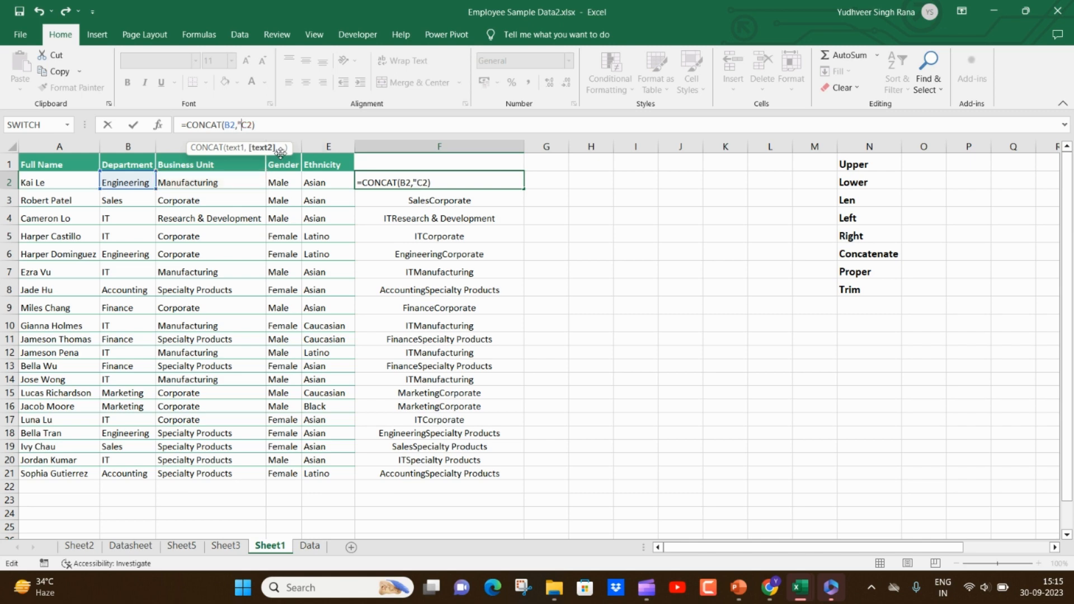
pyautogui.write(' ",')
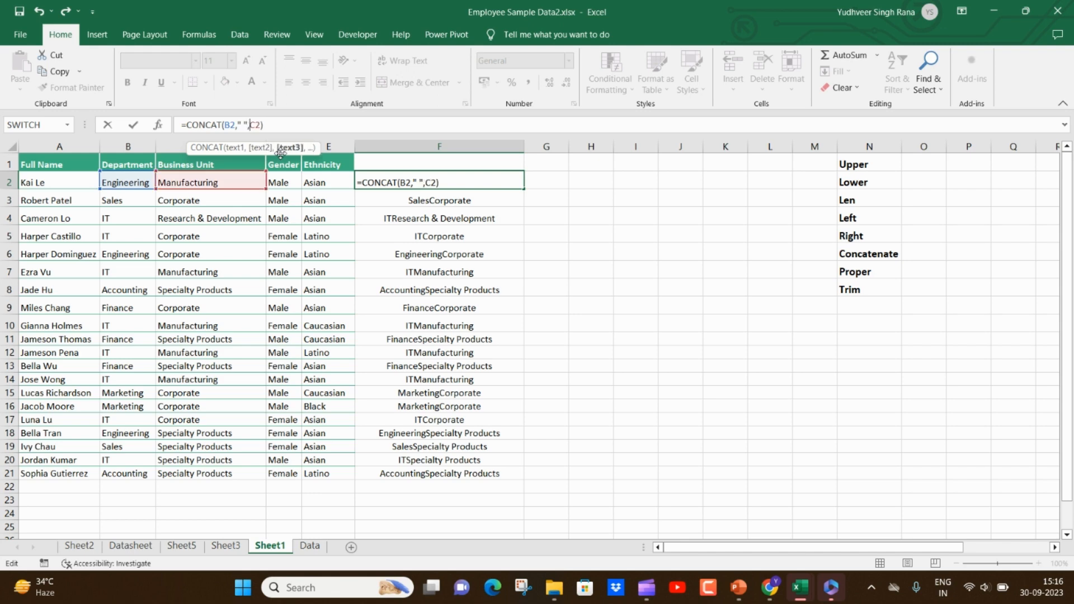
pyautogui.press('Return')
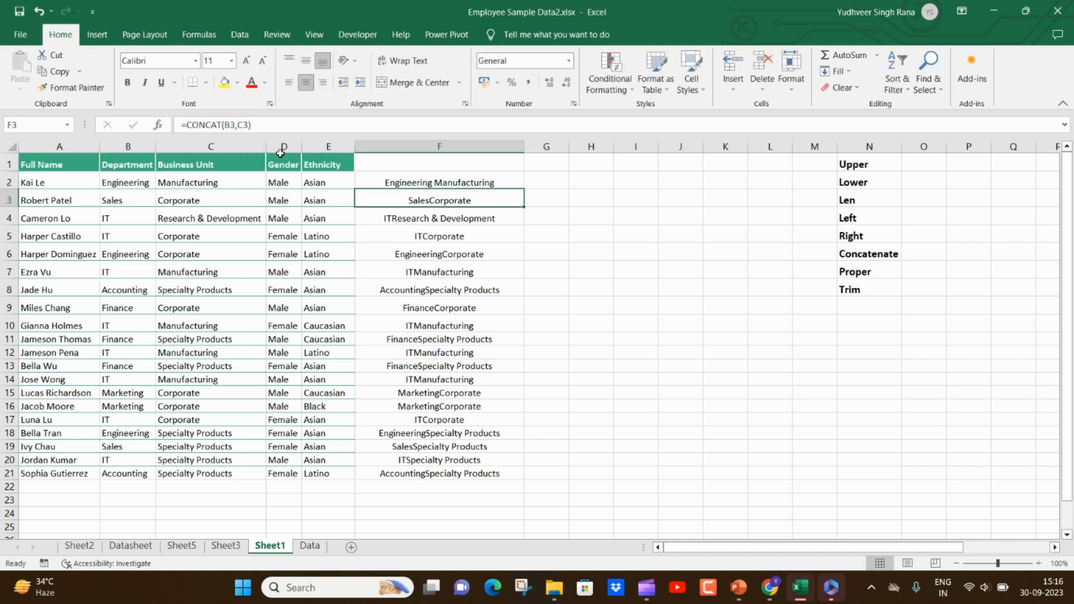
pyautogui.click(499, 180)
pyautogui.doubleClick(525, 188)
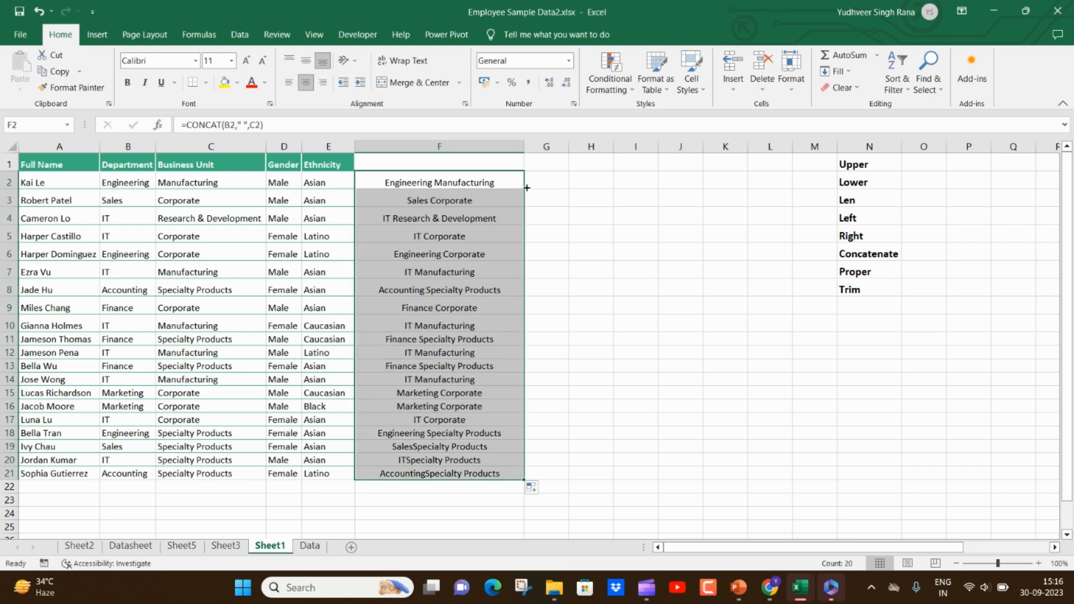
pyautogui.click(442, 182)
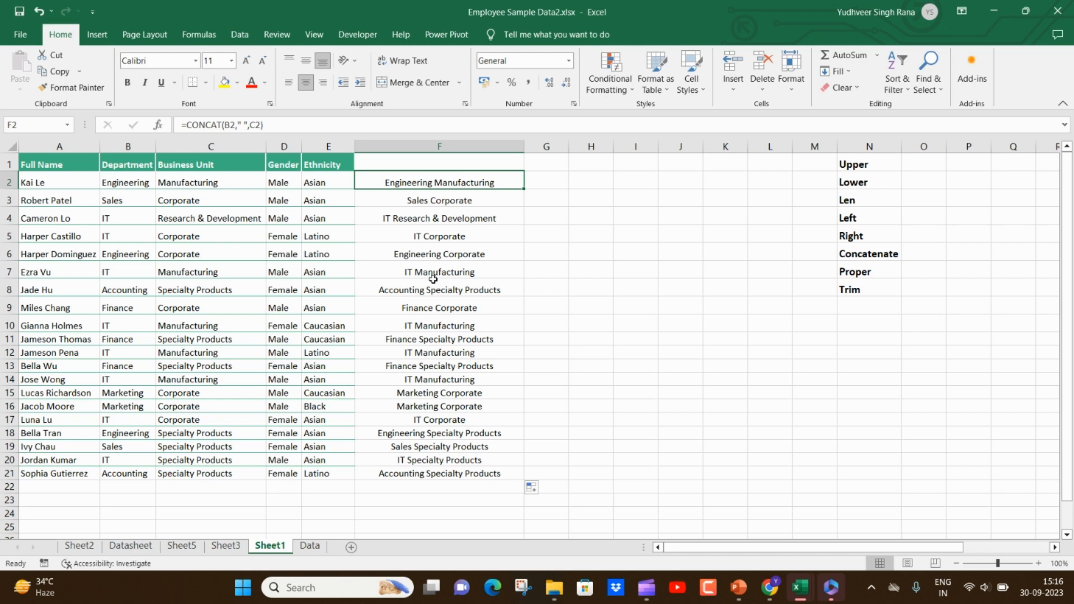
# - Clear the CONCAT formulas from F2:F21
pyautogui.moveTo(453, 182); pyautogui.dragTo(453, 473)
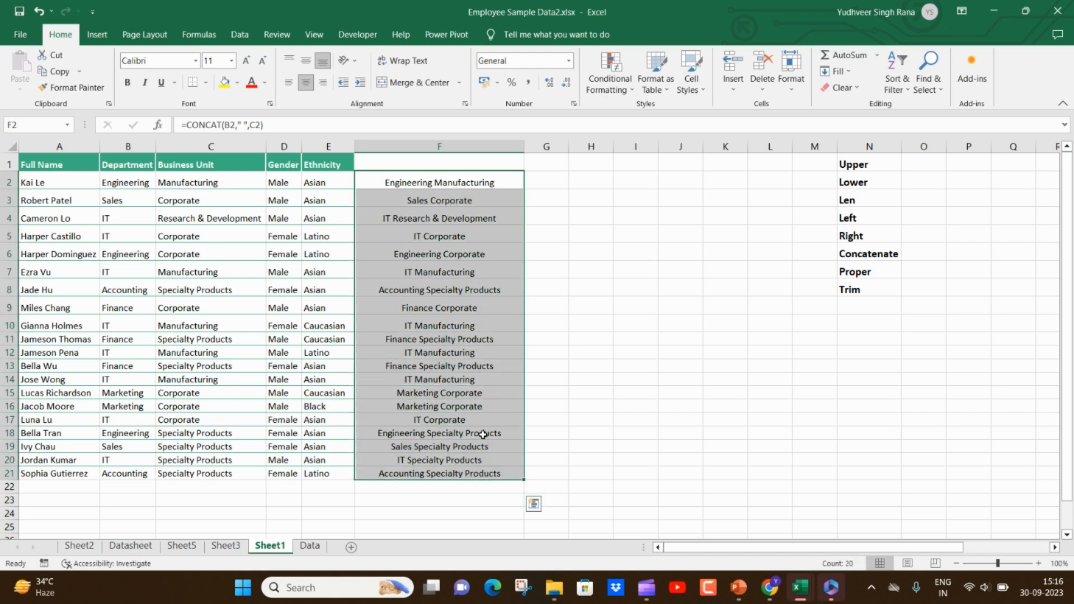
pyautogui.press('Delete')
pyautogui.click(412, 176)
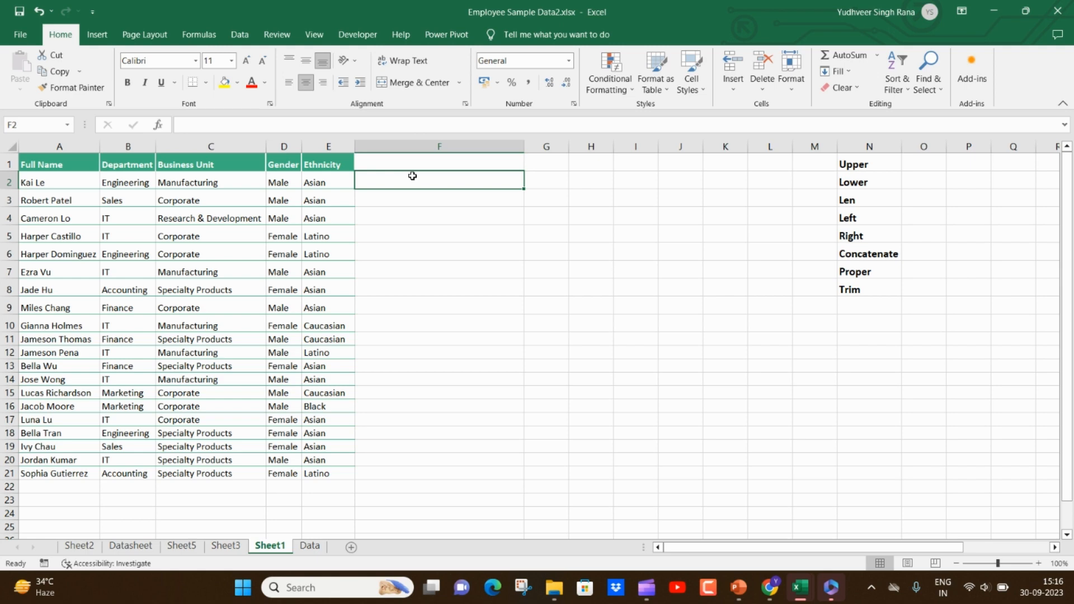
# - Examine the source words in column Z and the PROPER formula in N1 that references Z1
pyautogui.click(971, 287)
pyautogui.press('Right')
pyautogui.press('Right')
pyautogui.press('Right')
pyautogui.press('Right')
pyautogui.press('Right')
pyautogui.press('Right')
pyautogui.press('Right')
pyautogui.press('Right')
pyautogui.press('Right')
pyautogui.press('Right')
pyautogui.press('Right')
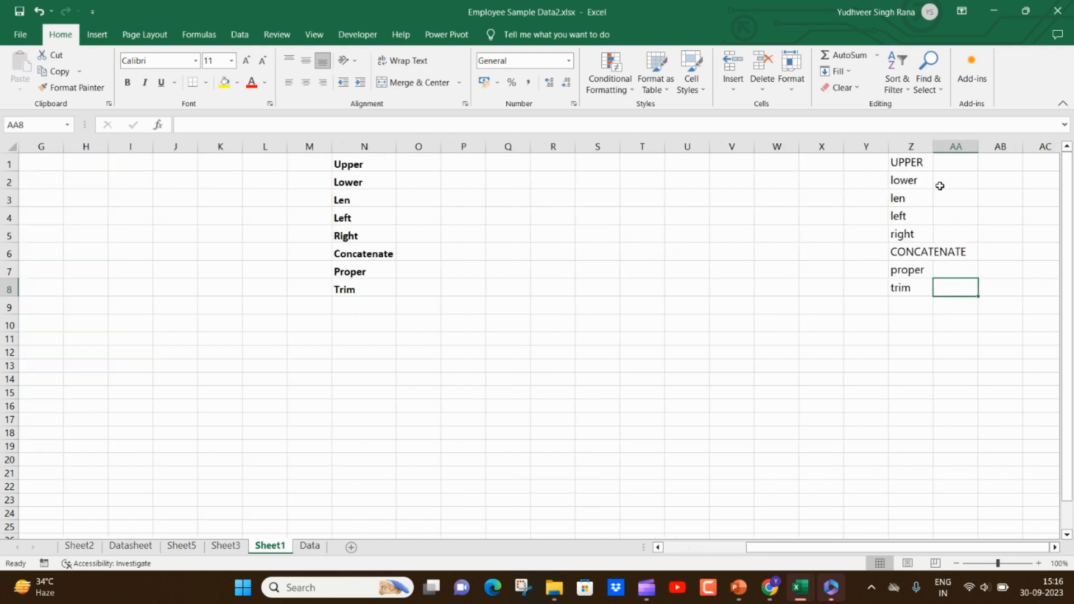
pyautogui.click(924, 162)
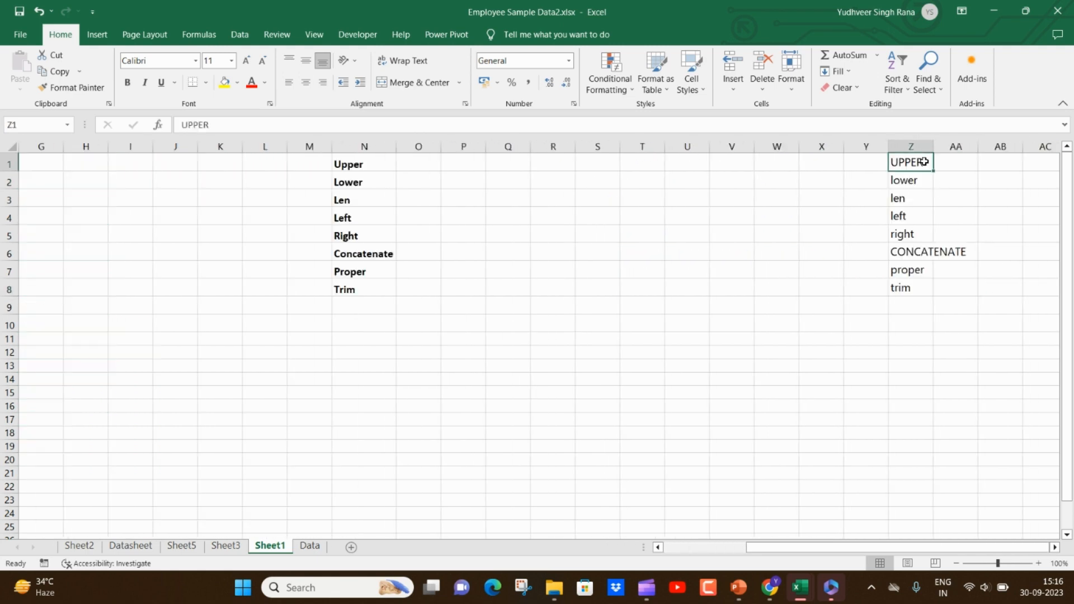
pyautogui.click(904, 179)
pyautogui.click(905, 198)
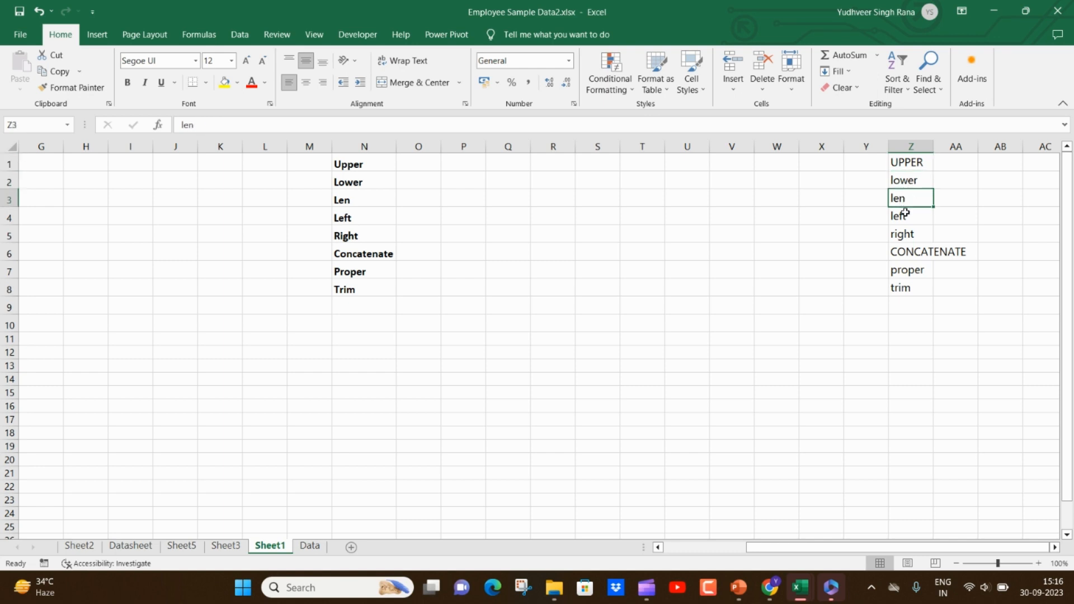
pyautogui.click(904, 213)
pyautogui.click(905, 257)
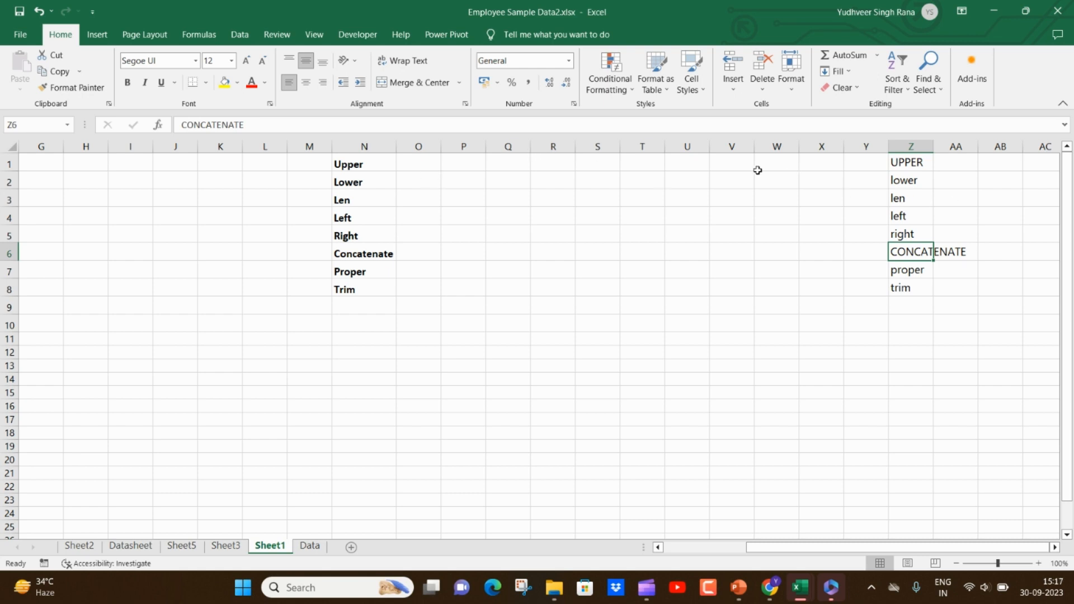
pyautogui.click(381, 163)
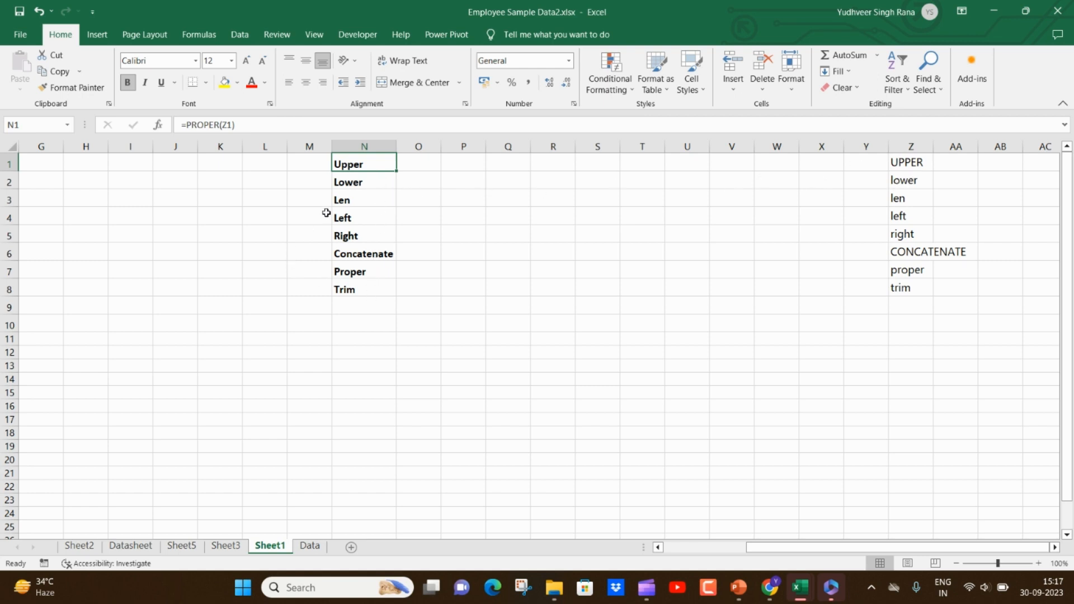
pyautogui.click(254, 181)
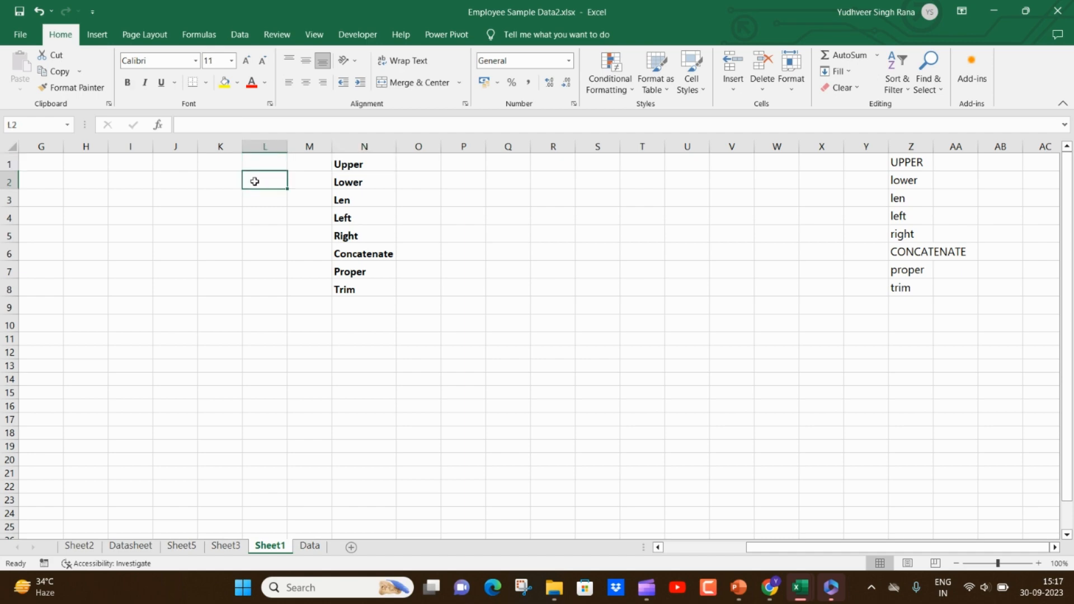
# - Edit the full name in A2 so the first name has a lowercase initial followed by capitals and the surname starts with lowercase e
pyautogui.press('Home')
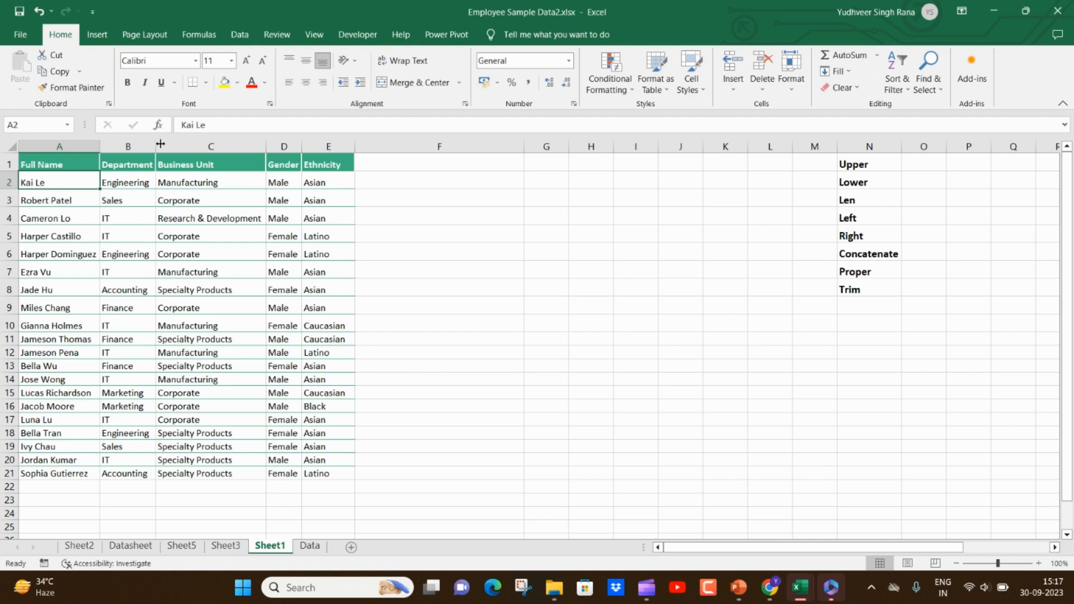
pyautogui.press('F2')
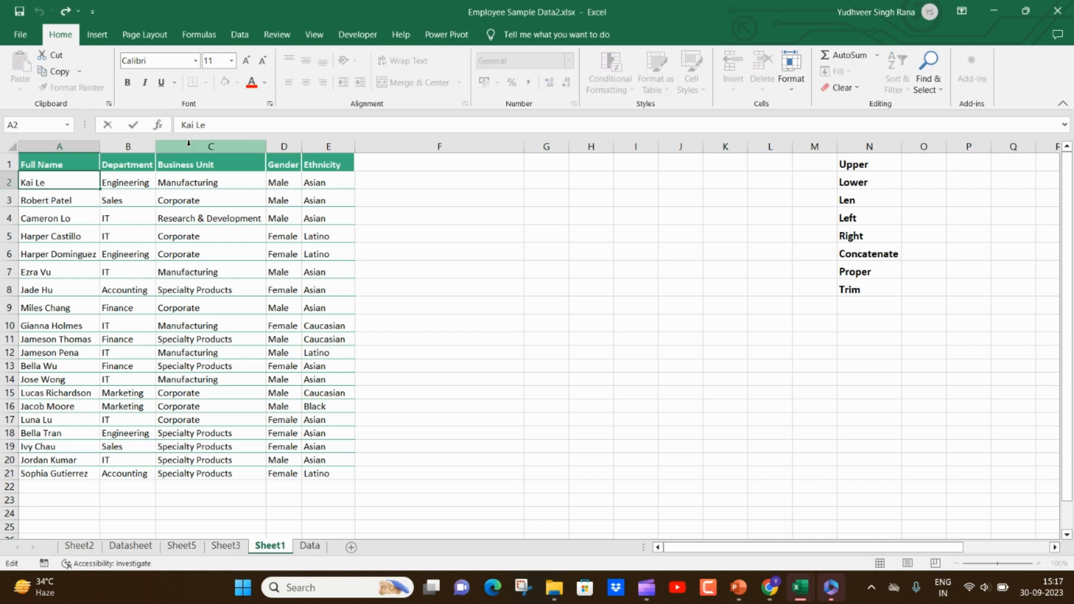
pyautogui.press('BackSpace')
pyautogui.write('e')
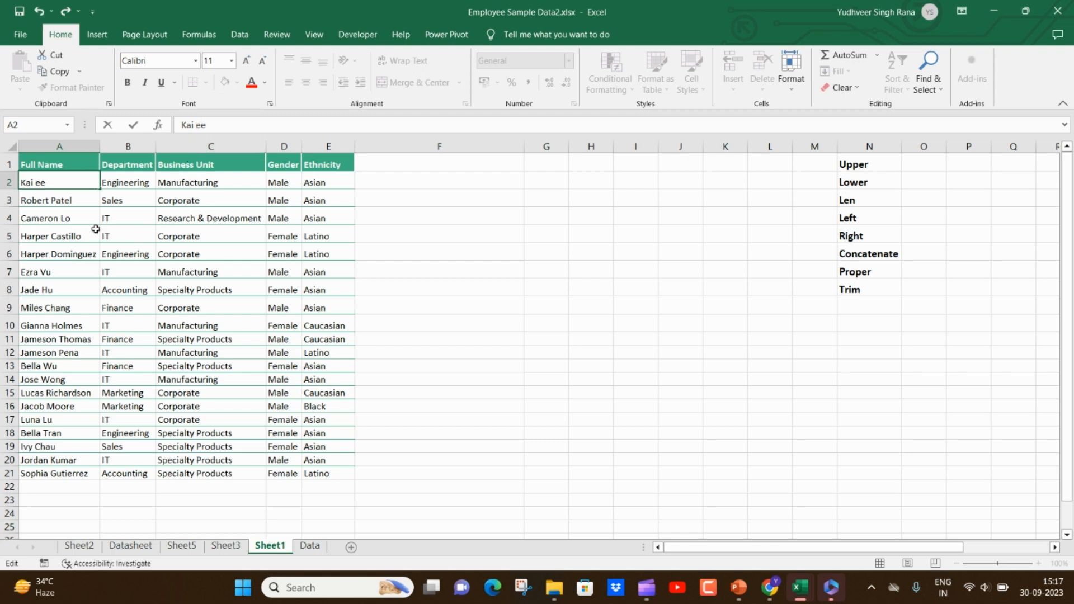
pyautogui.click(55, 205)
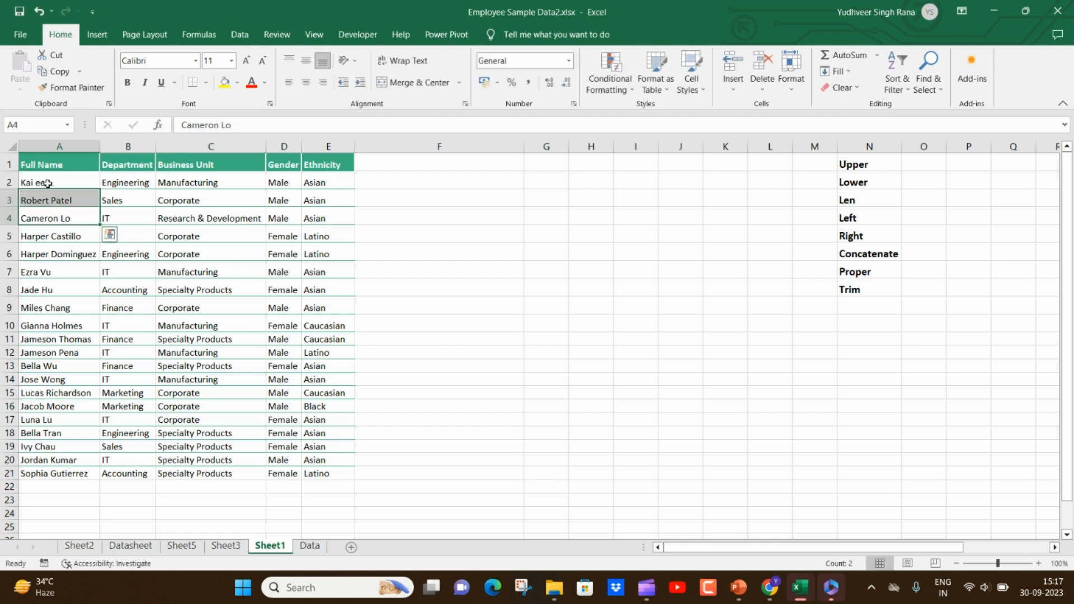
pyautogui.click(49, 184)
pyautogui.click(182, 126)
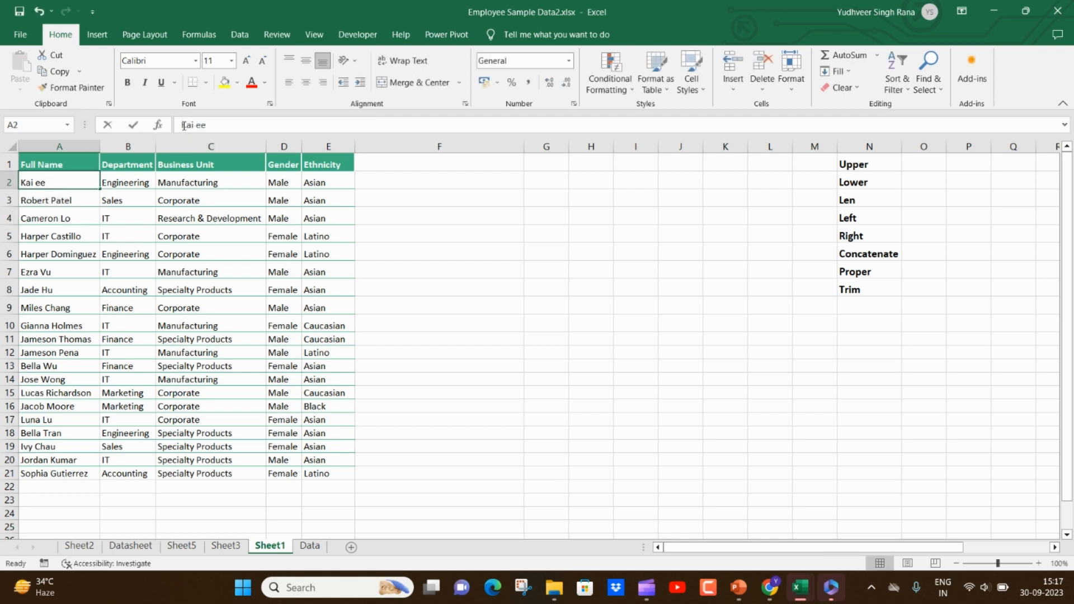
pyautogui.moveTo(182, 126); pyautogui.dragTo(185, 124)
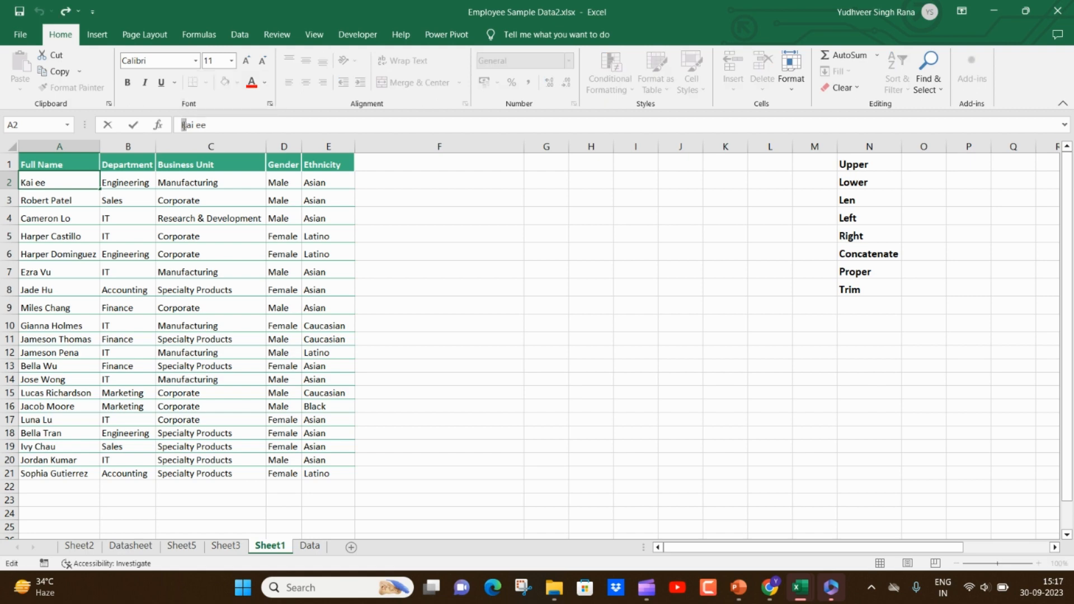
pyautogui.write('k')
pyautogui.moveTo(185, 124); pyautogui.dragTo(192, 125)
pyautogui.write('AI')
pyautogui.click(252, 218)
# - Enter a PROPER formula in F2 that references A2 and fill it down to row 21
pyautogui.click(403, 182)
pyautogui.write('=')
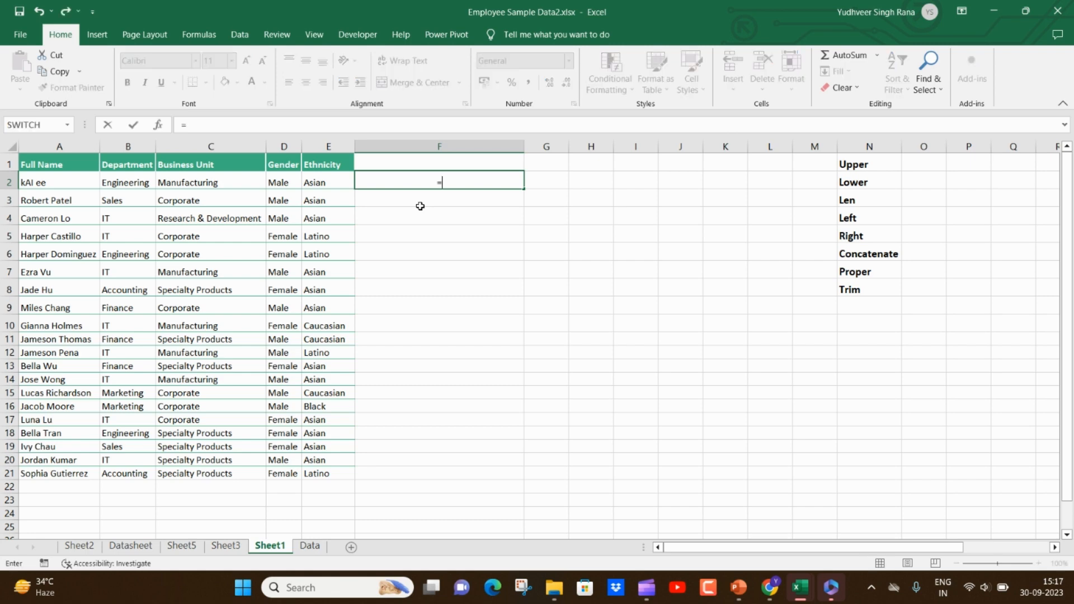
pyautogui.write('pro')
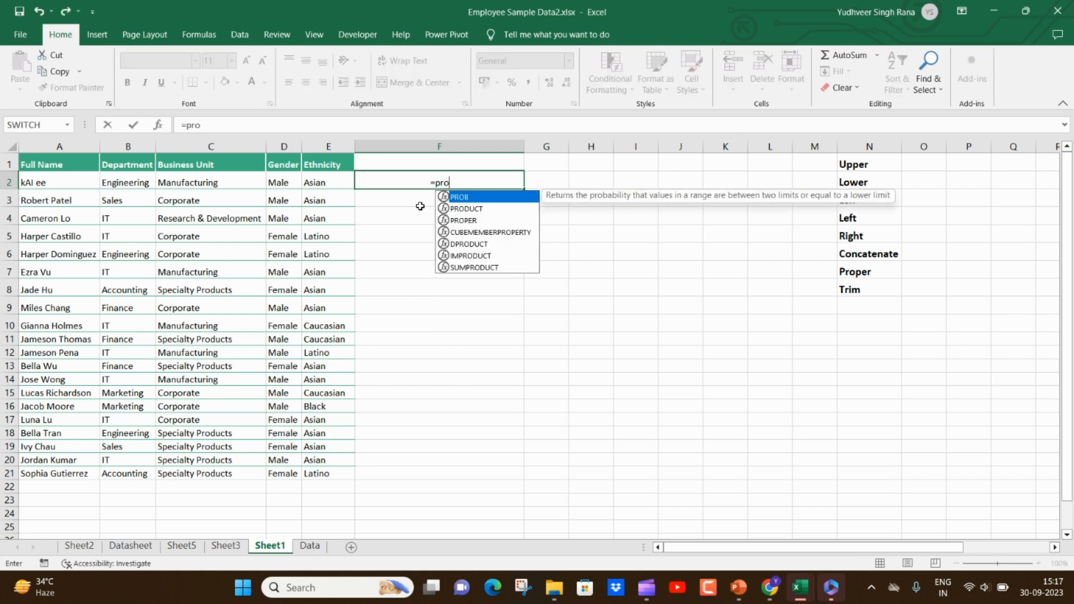
pyautogui.press('Down')
pyautogui.press('Down')
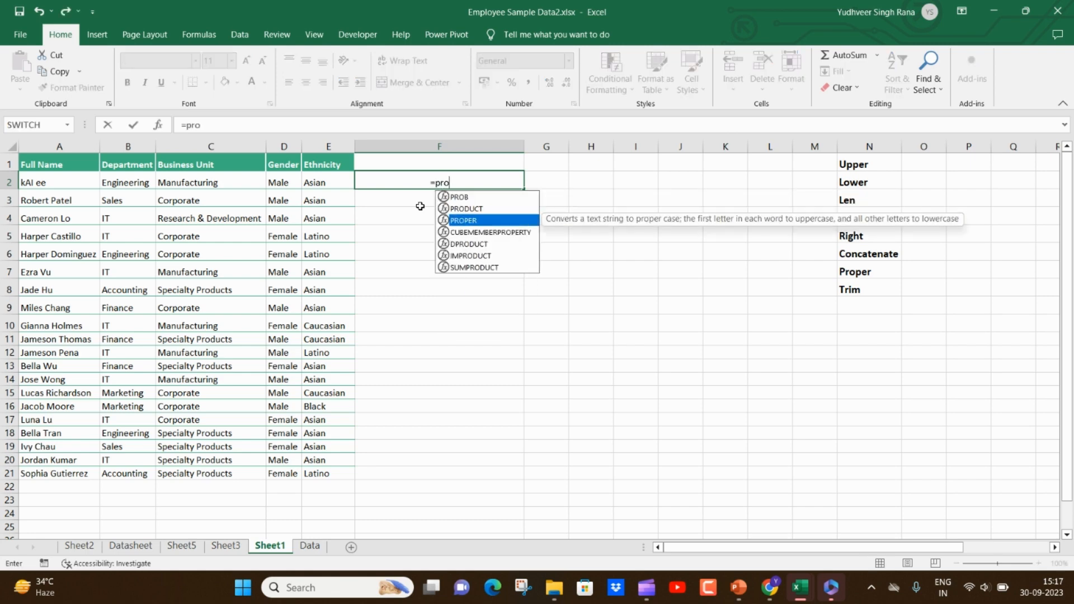
pyautogui.press('Tab')
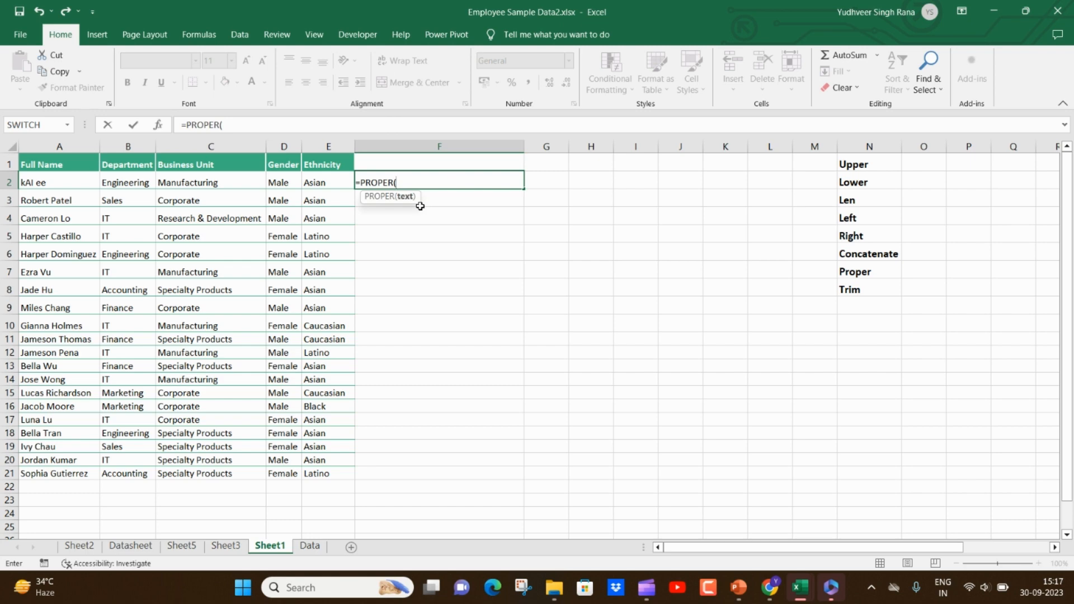
pyautogui.press('Left')
pyautogui.press('Left')
pyautogui.press('Left')
pyautogui.press('Left')
pyautogui.press('Left')
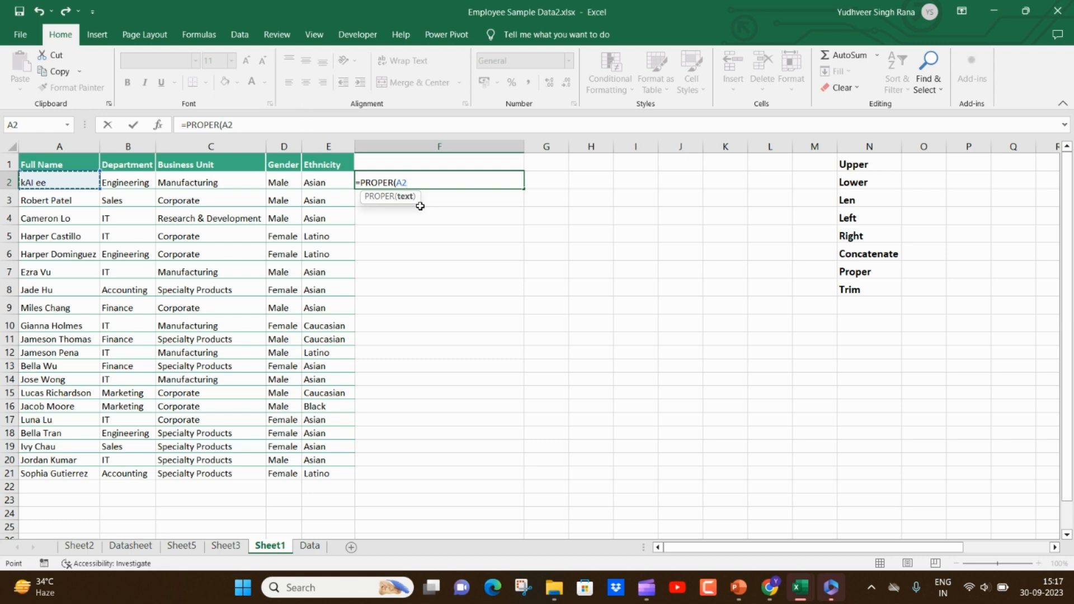
pyautogui.press('Return')
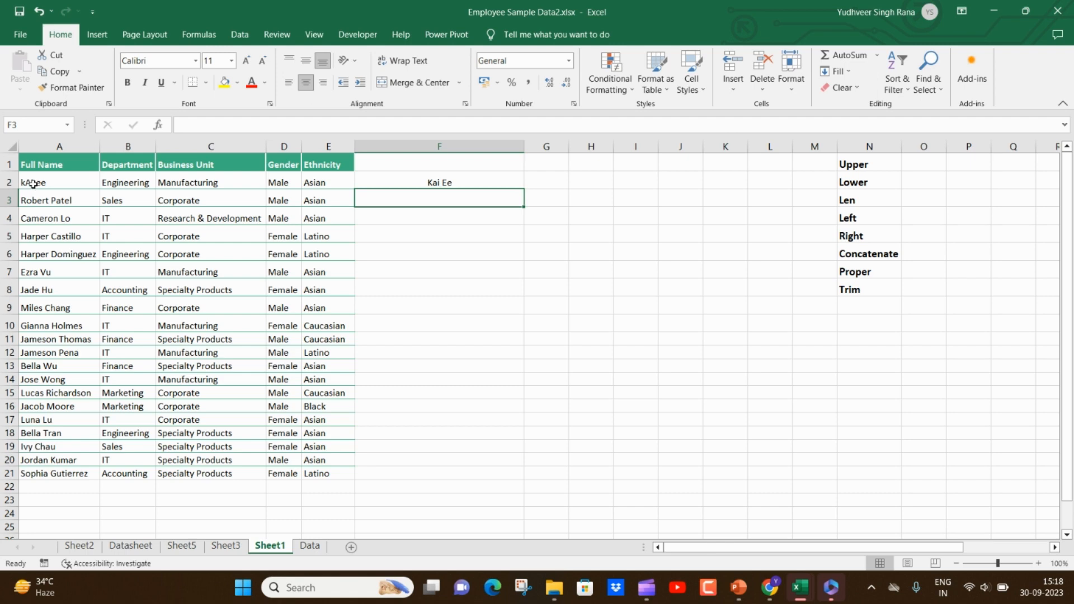
pyautogui.click(464, 181)
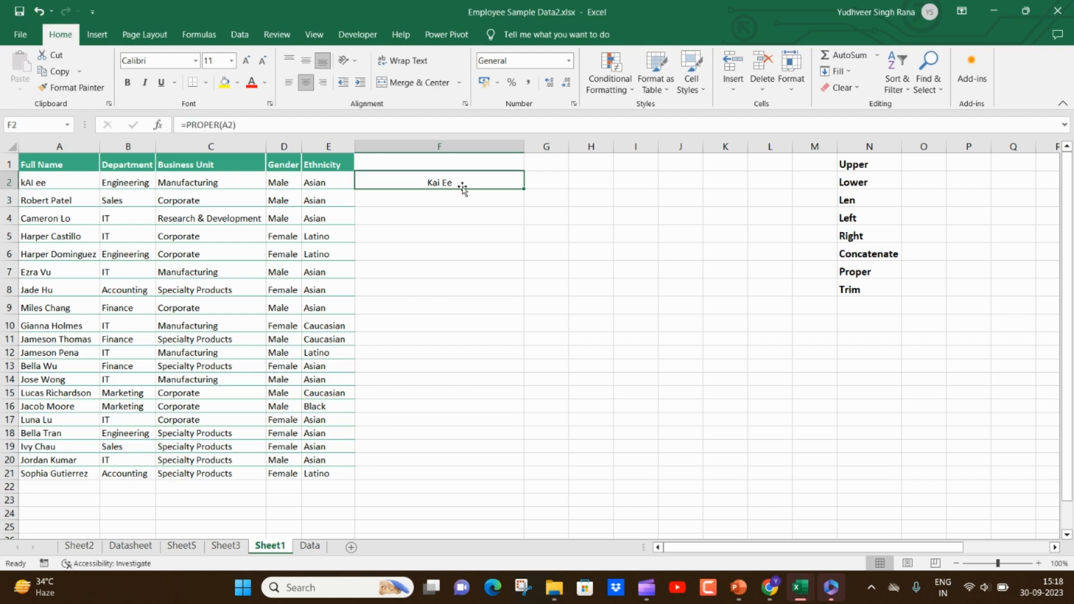
pyautogui.doubleClick(522, 190)
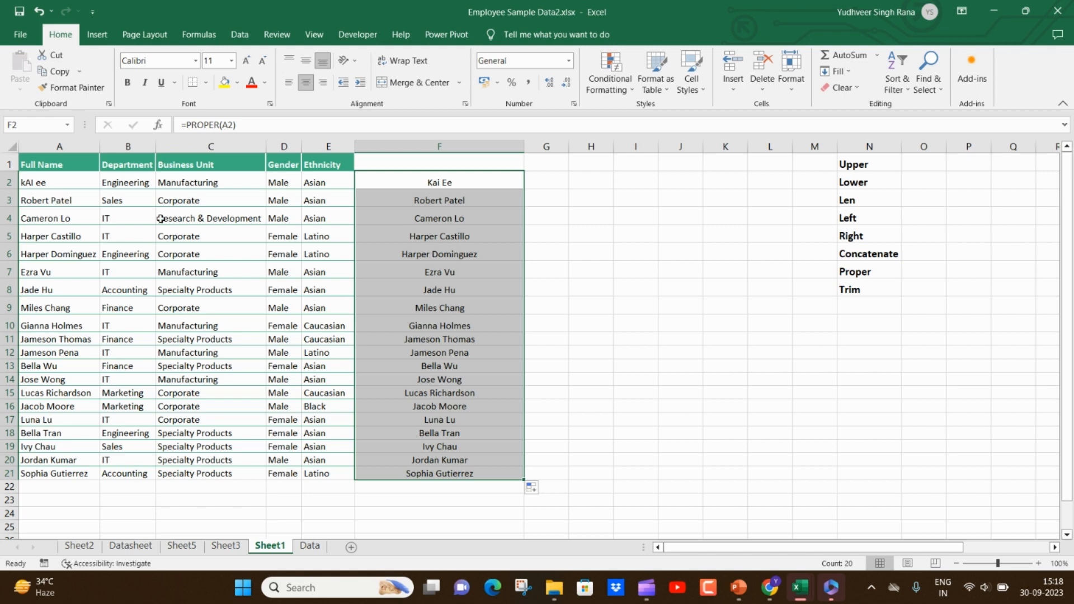
# - Clear the PROPER formulas from F2:F21 and select the full name in A2
pyautogui.click(466, 184)
pyautogui.moveTo(465, 185); pyautogui.dragTo(466, 474)
pyautogui.press('Delete')
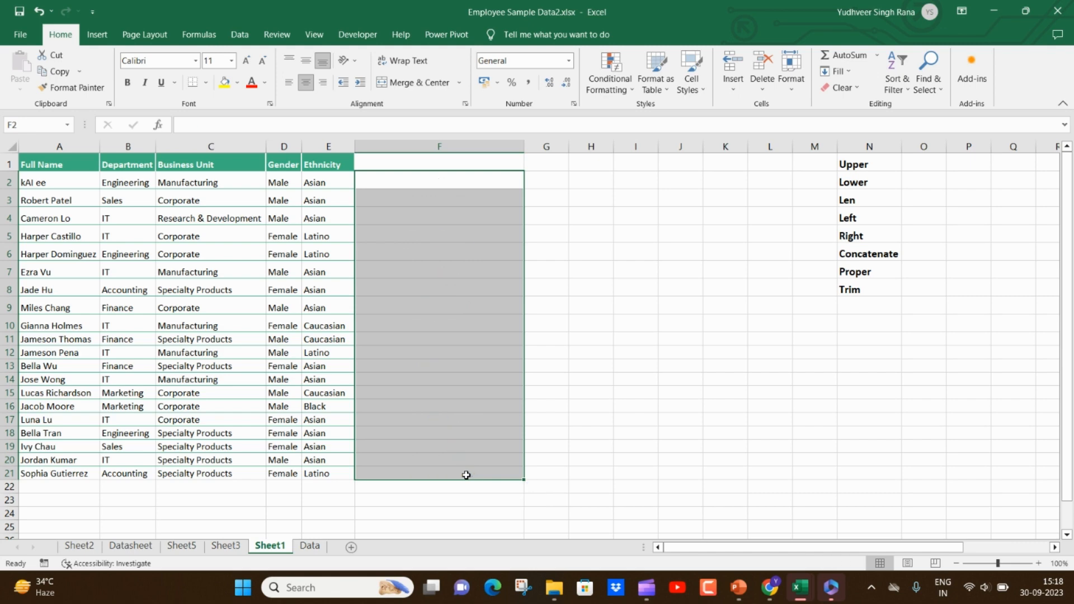
pyautogui.click(459, 180)
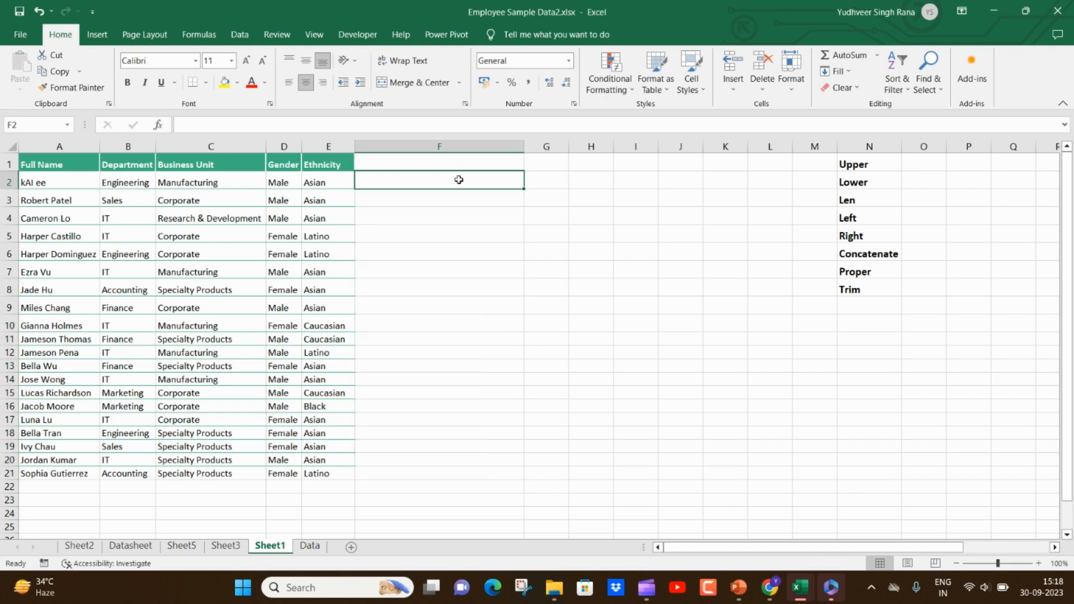
pyautogui.click(87, 182)
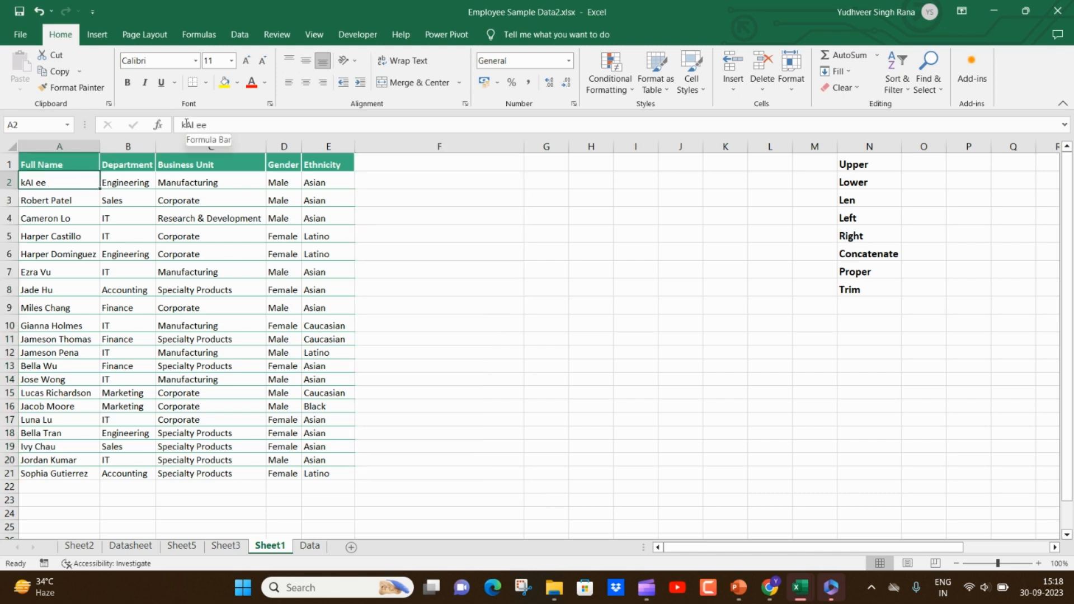
# - Insert extra spaces between the two parts of the name in A2 and trailing spaces after the name in A3
pyautogui.click(198, 125)
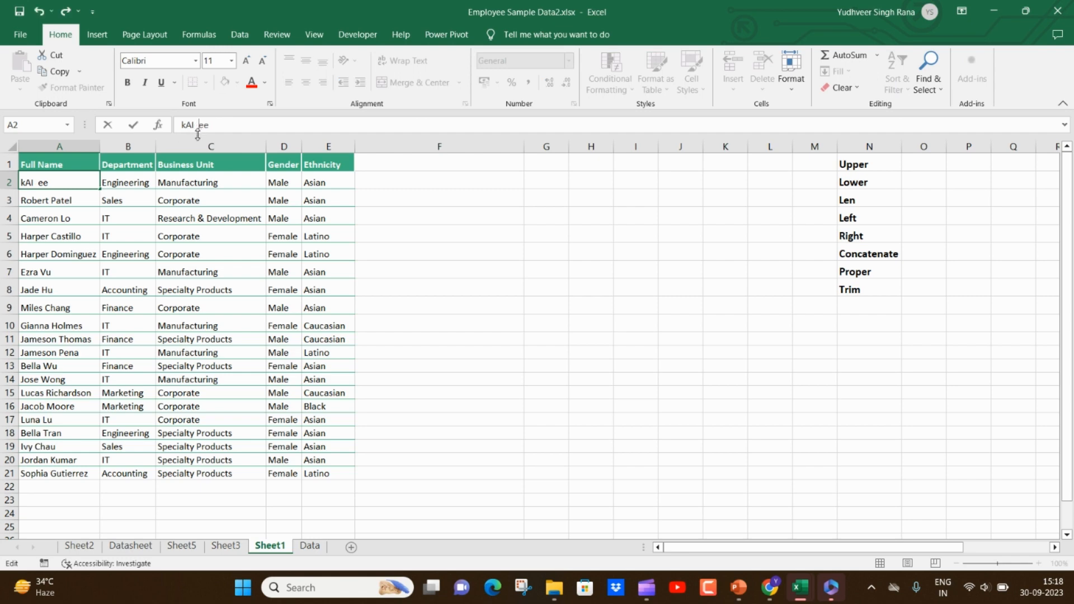
pyautogui.click(397, 286)
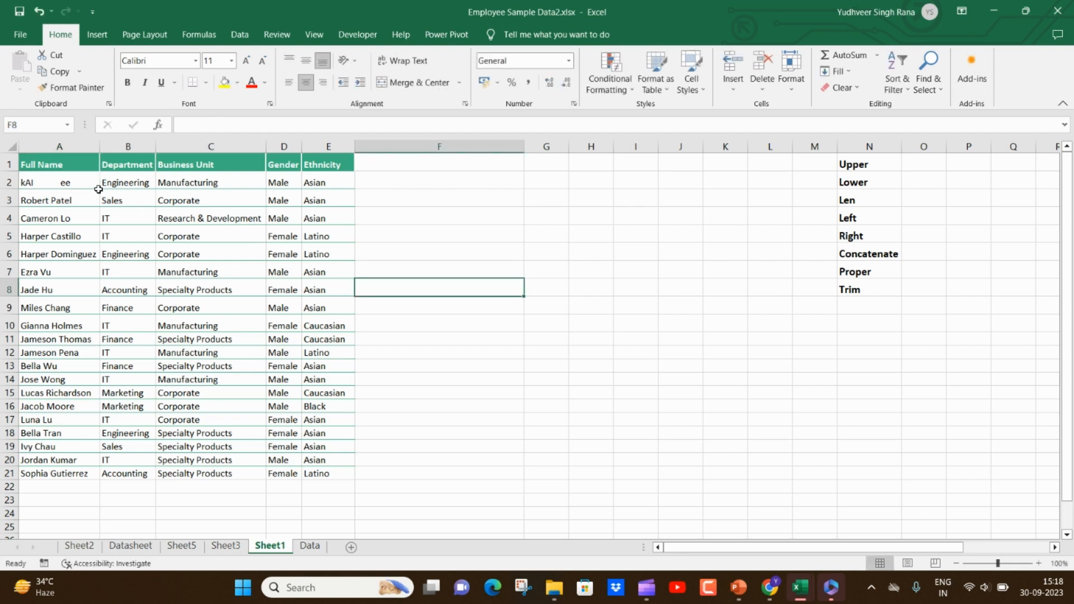
pyautogui.click(83, 200)
pyautogui.click(243, 124)
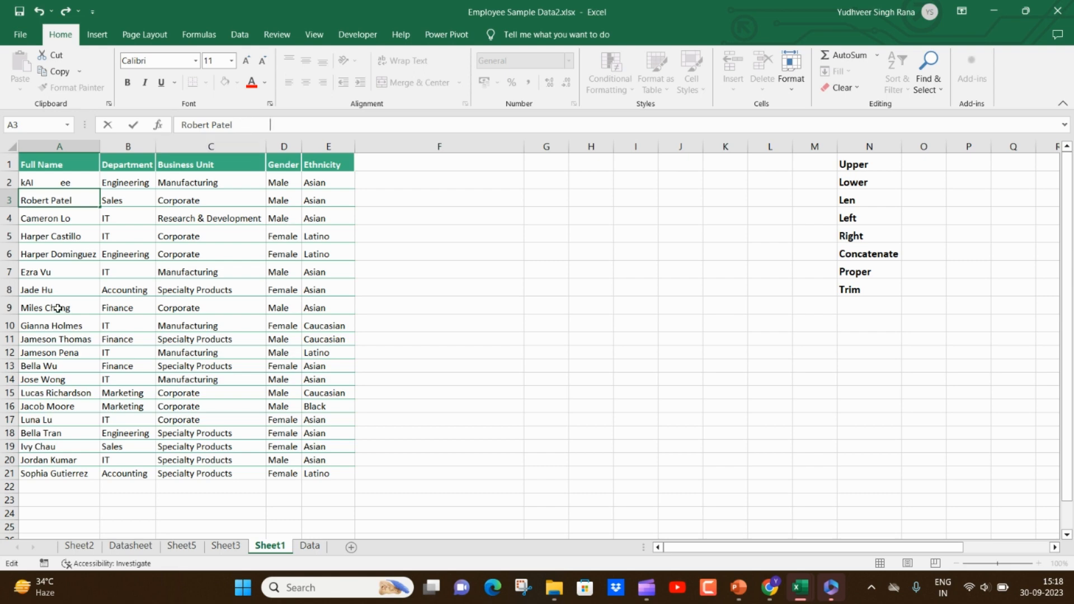
pyautogui.click(81, 291)
# - Add a run of leading spaces before the full name in A4
pyautogui.click(65, 238)
pyautogui.click(68, 216)
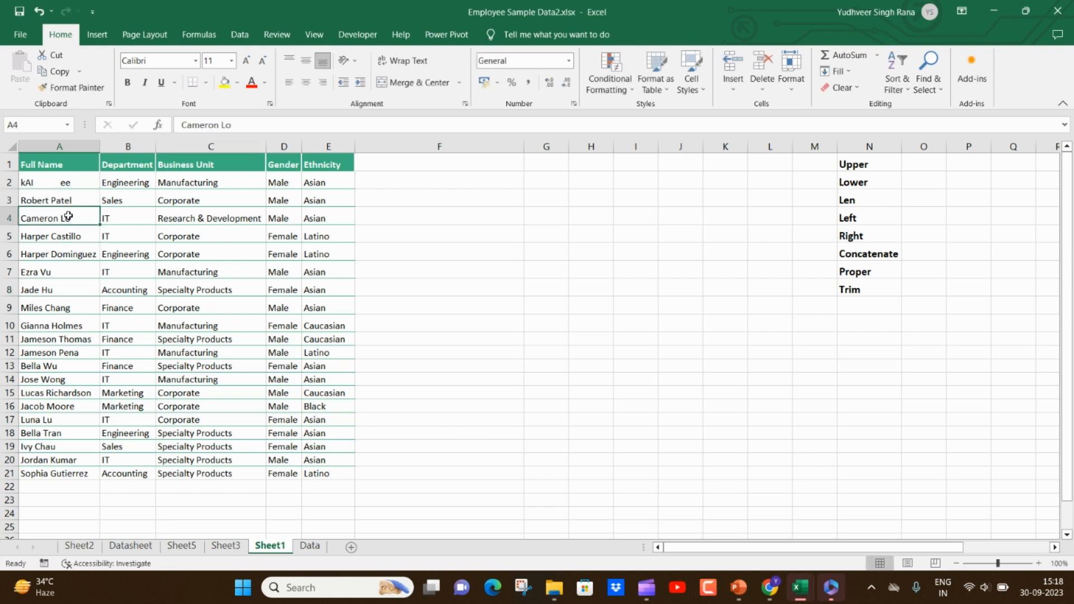
pyautogui.click(177, 125)
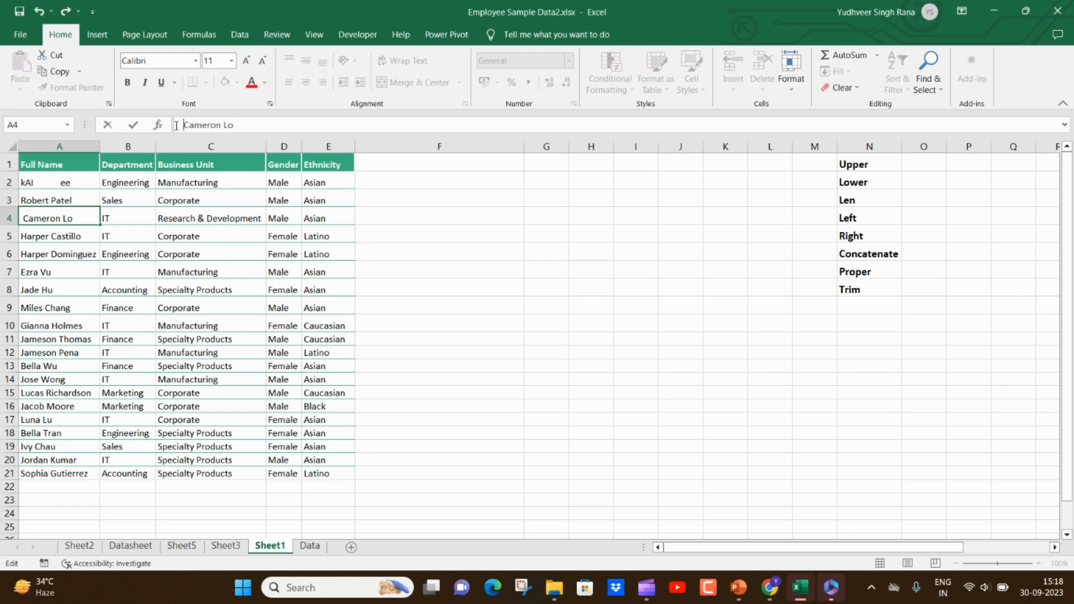
pyautogui.click(425, 292)
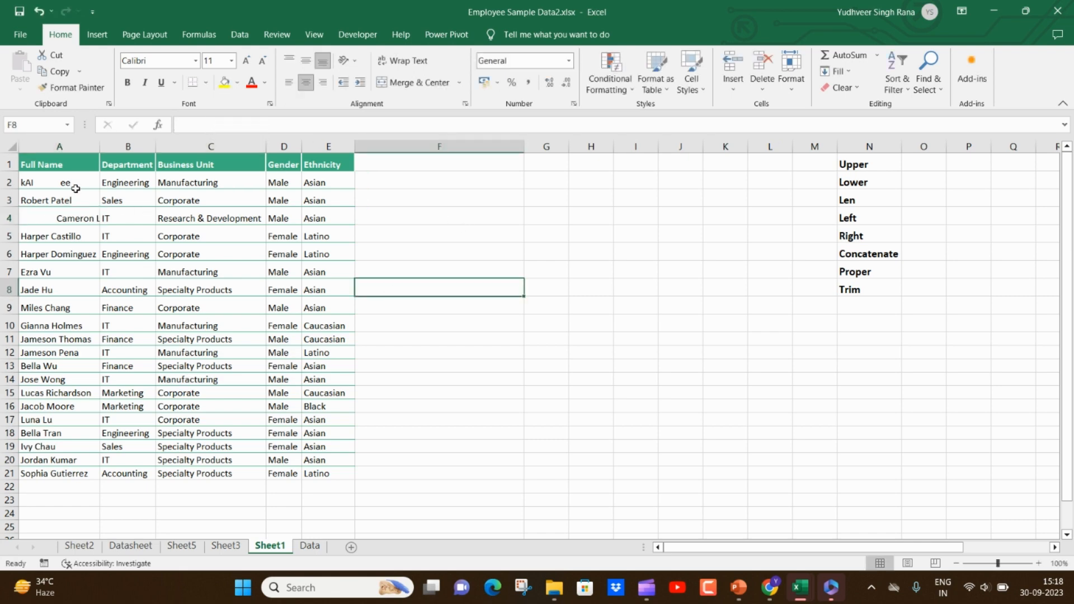
pyautogui.moveTo(72, 184); pyautogui.dragTo(74, 215)
# - Enter a TRIM formula in F2 that references the full name in A2
pyautogui.click(398, 180)
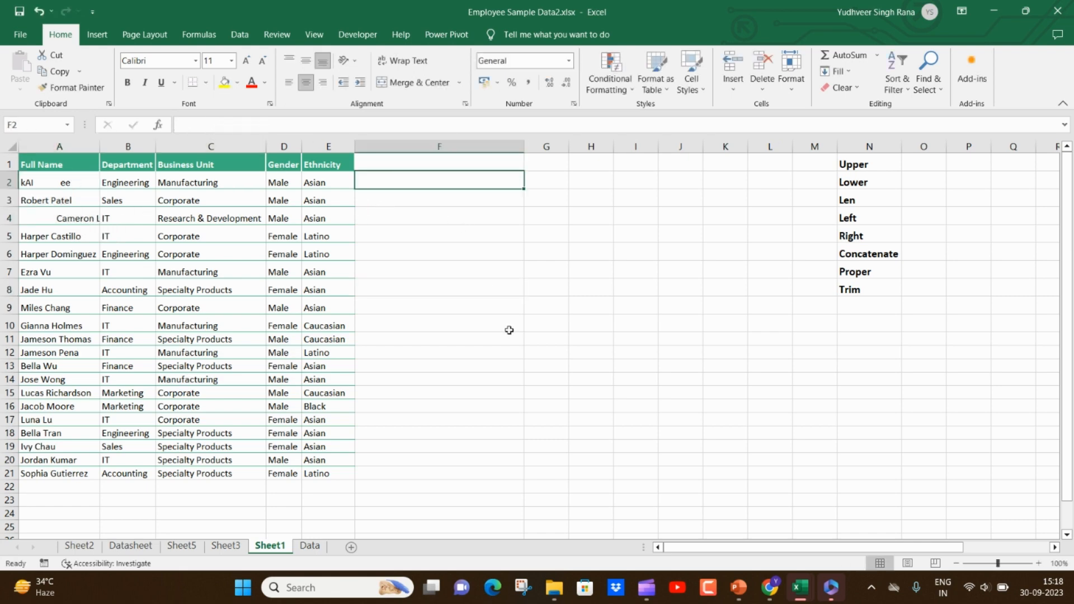
pyautogui.write('=')
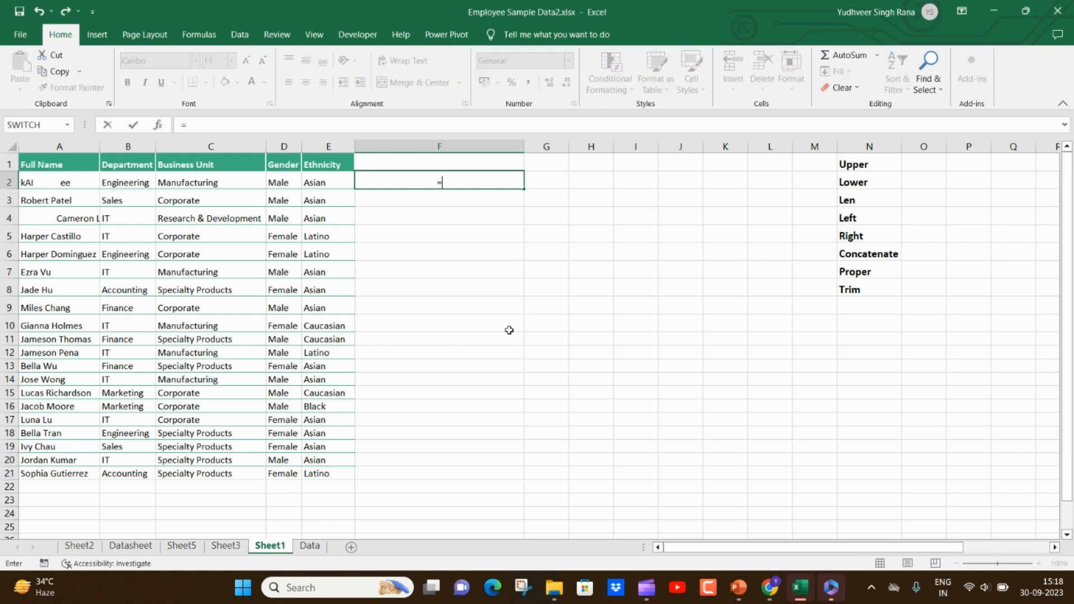
pyautogui.write('tri')
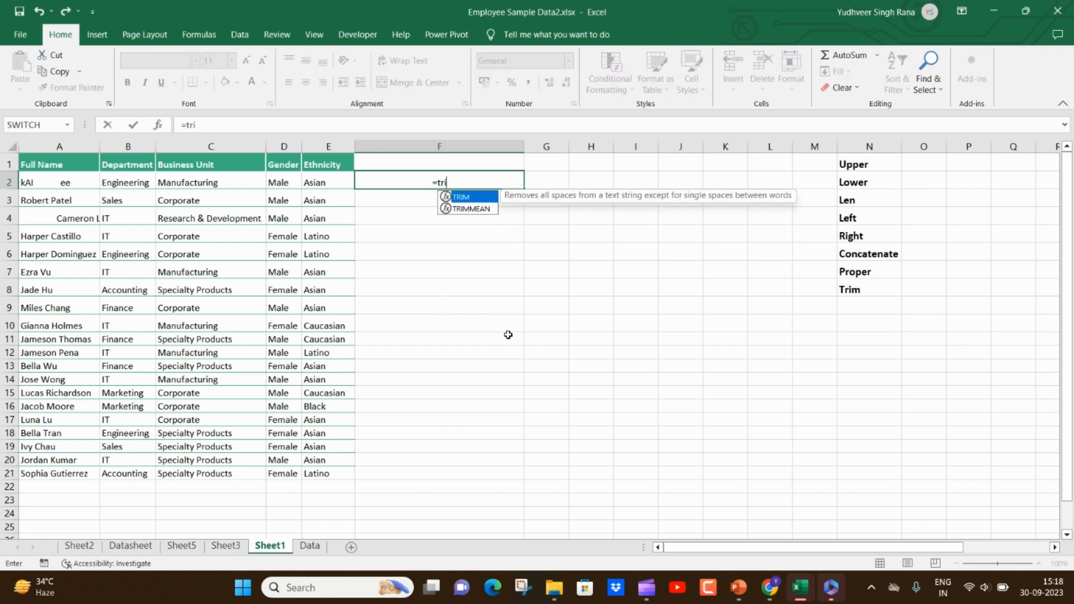
pyautogui.press('Tab')
pyautogui.press('Left')
pyautogui.press('Left')
pyautogui.press('Left')
pyautogui.press('Left')
pyautogui.press('Left')
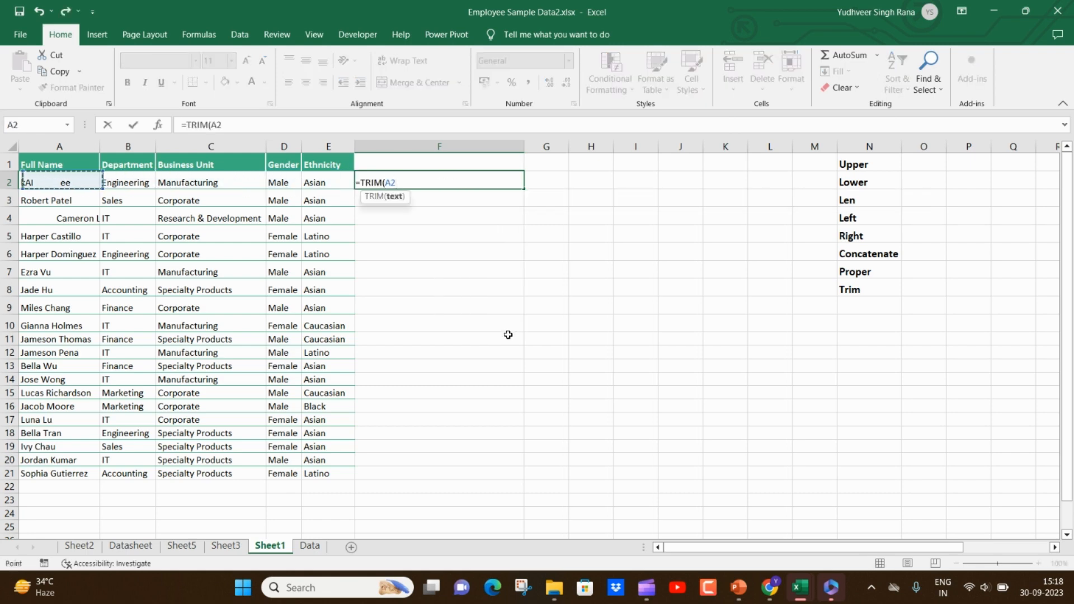
pyautogui.write(')')
pyautogui.press('Return')
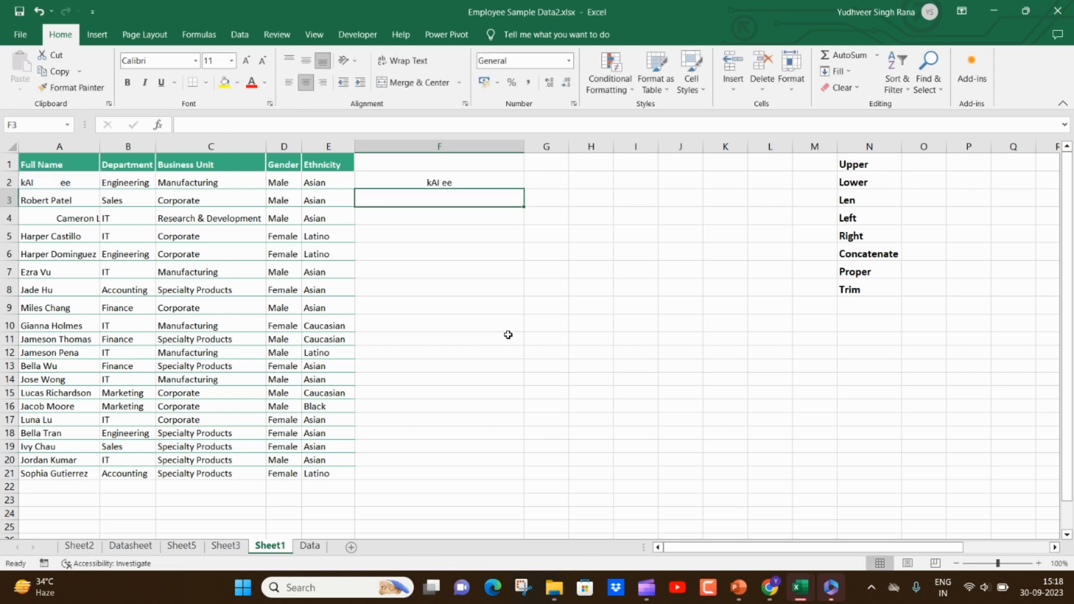
# - Fill the TRIM formula from F2 down to row 21 and check the trimmed names in F2 and F4
pyautogui.click(503, 184)
pyautogui.doubleClick(524, 189)
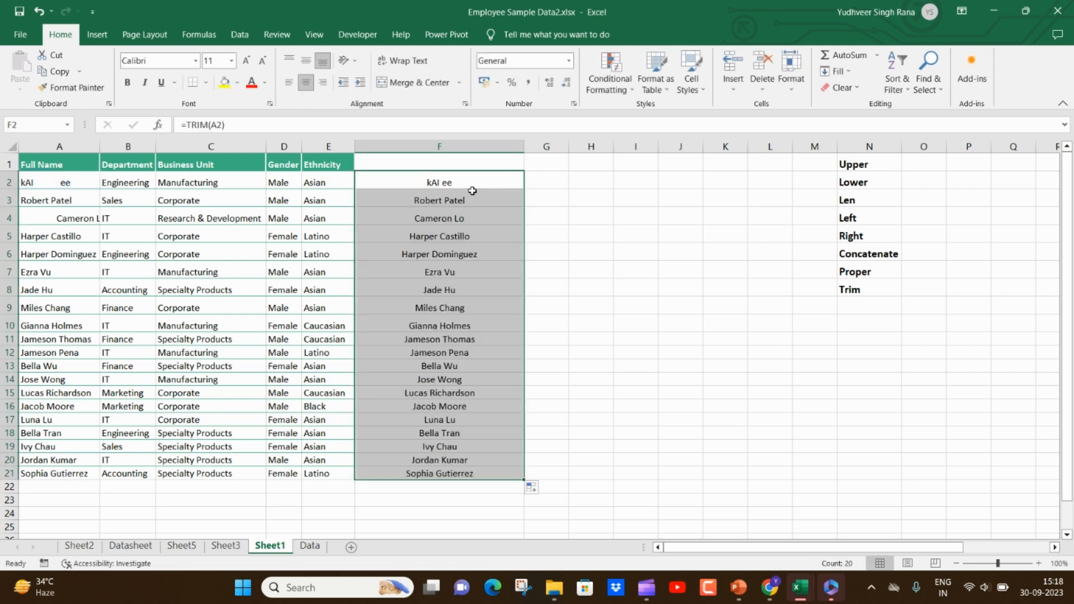
pyautogui.click(473, 184)
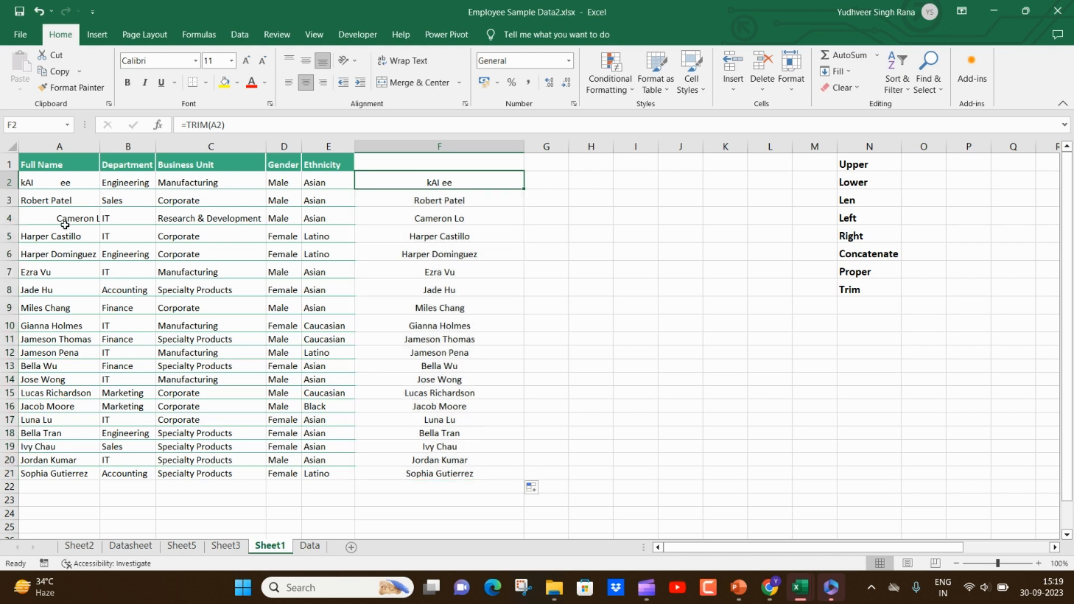
pyautogui.click(414, 218)
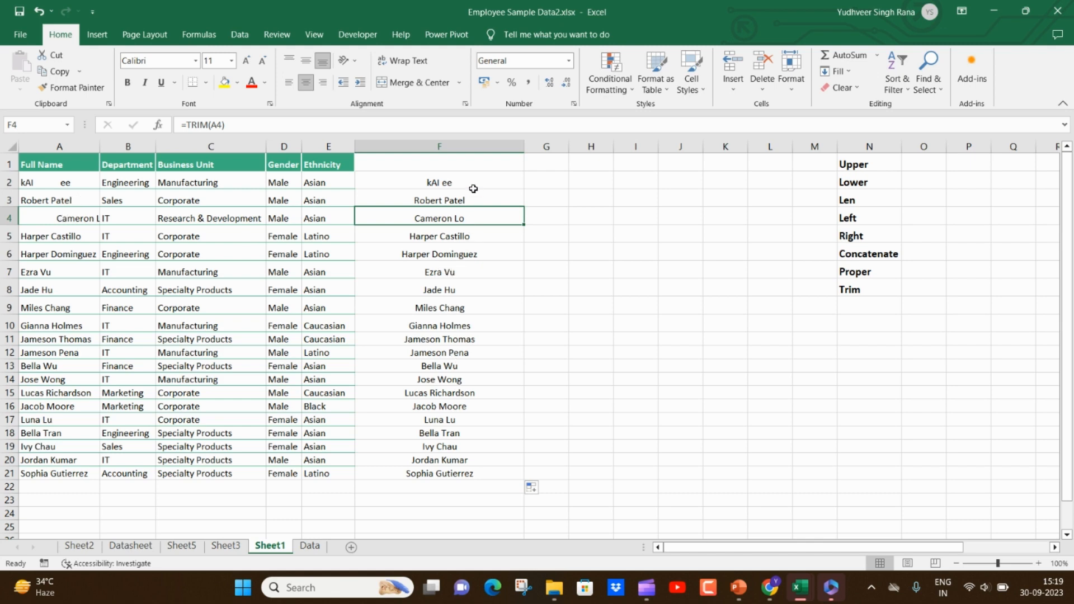
# - Replace the TRIM formulas in F2:F21 with their values and check that the cells contain plain text
pyautogui.moveTo(473, 188); pyautogui.dragTo(476, 471)
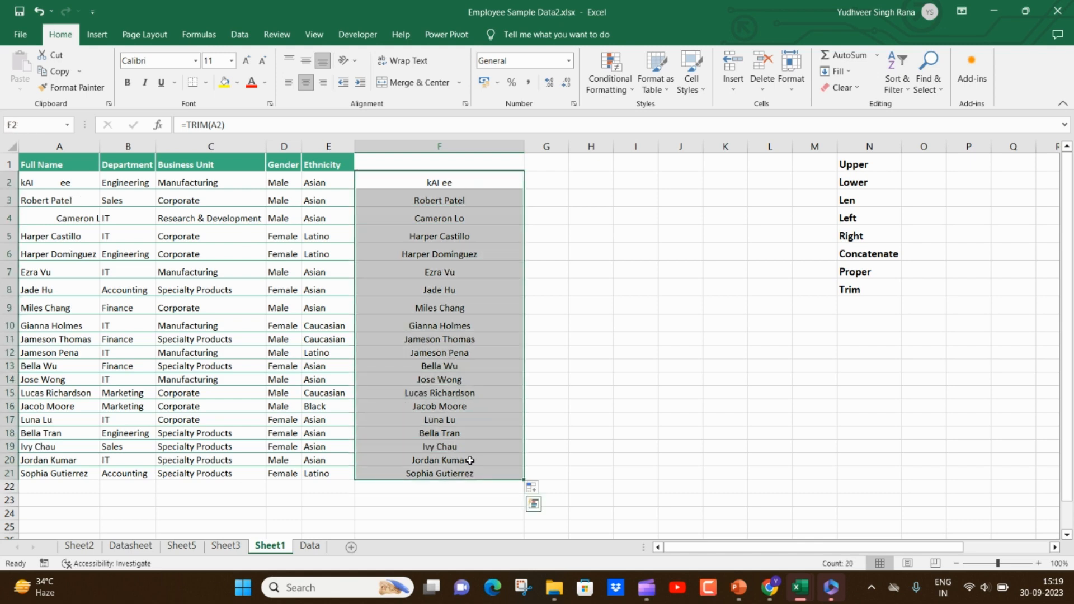
pyautogui.press('ctrl')
pyautogui.press('Escape')
pyautogui.hotkey('ctrl', 'c')
pyautogui.hotkey('ctrl', 'alt', 'v')
pyautogui.press('v')
pyautogui.press('Return')
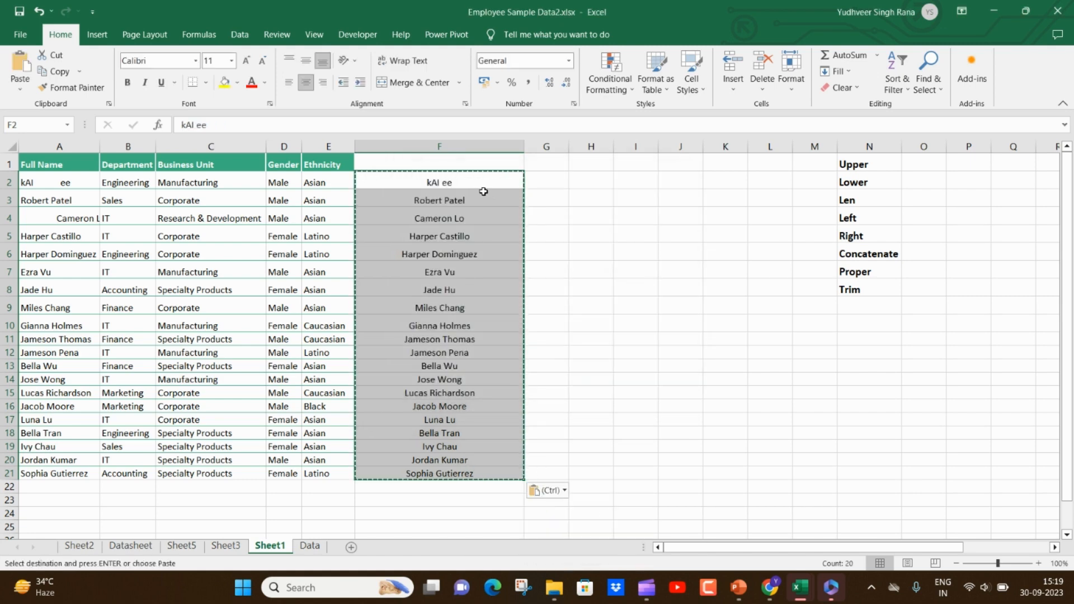
pyautogui.click(483, 194)
pyautogui.doubleClick(474, 201)
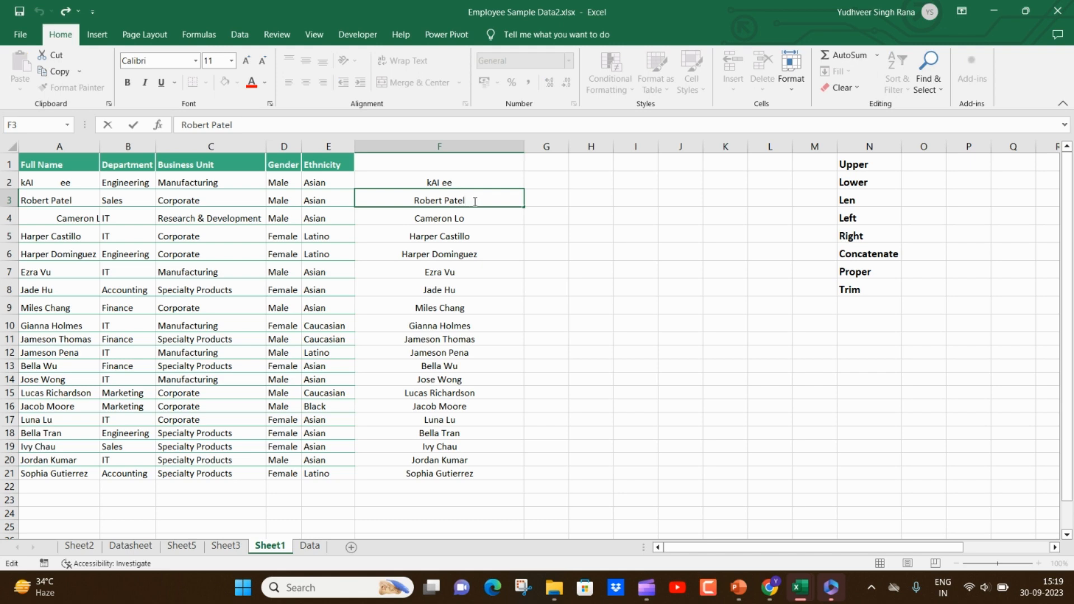
pyautogui.click(467, 423)
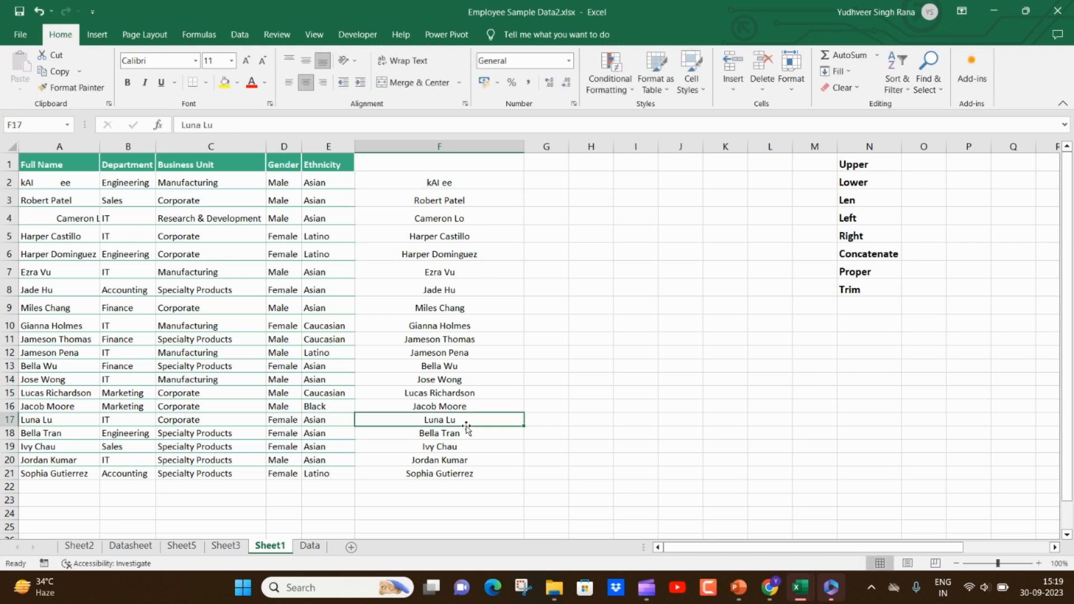